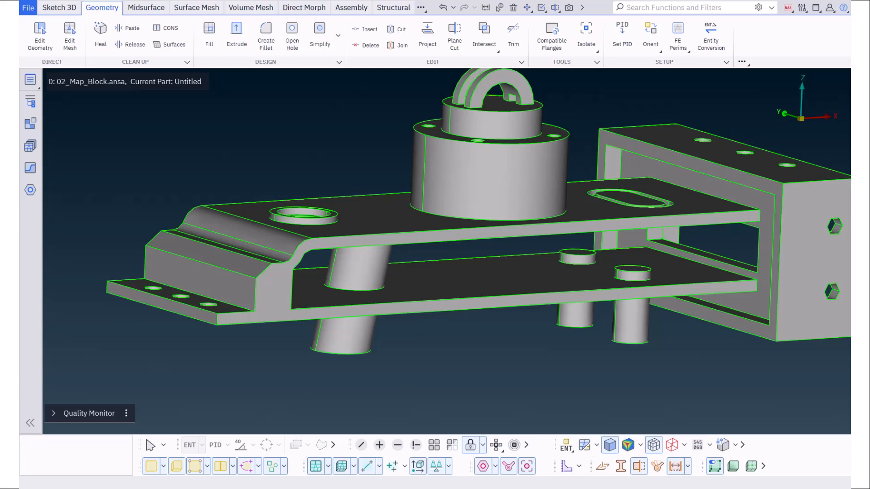
Examine the model's vertical pins, main body and inclined tube from above and from the underside
click(631, 321)
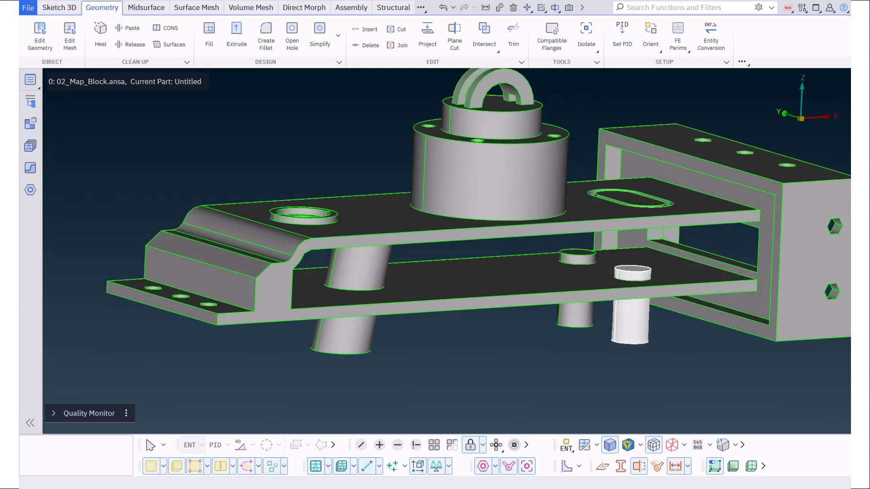
click(575, 315)
click(490, 191)
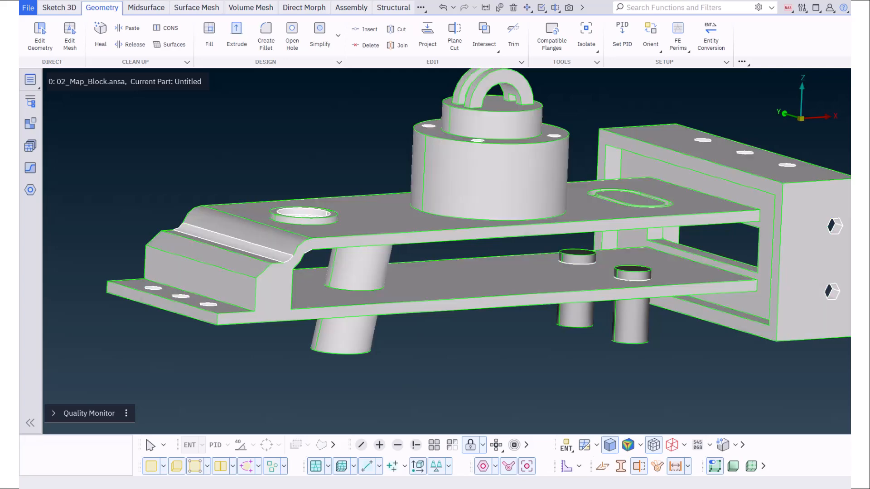
key(Escape)
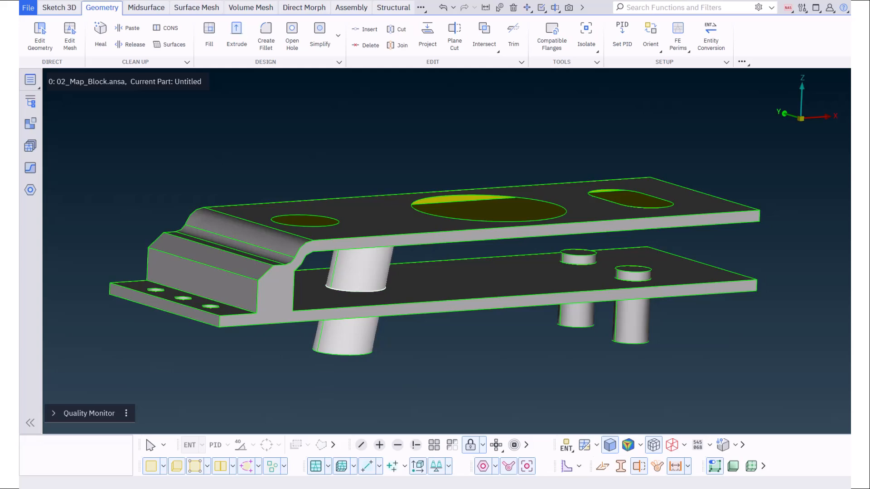
ctrl+drag(446, 290, 446, 204)
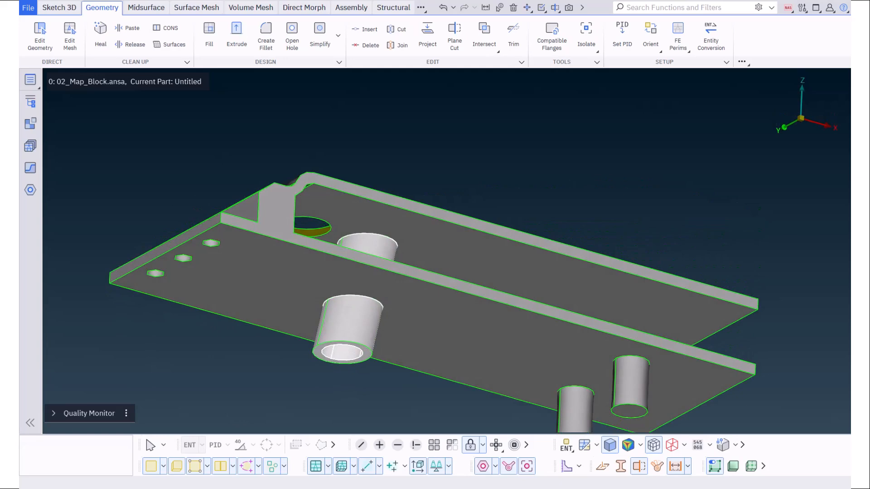
ctrl+drag(446, 204, 446, 181)
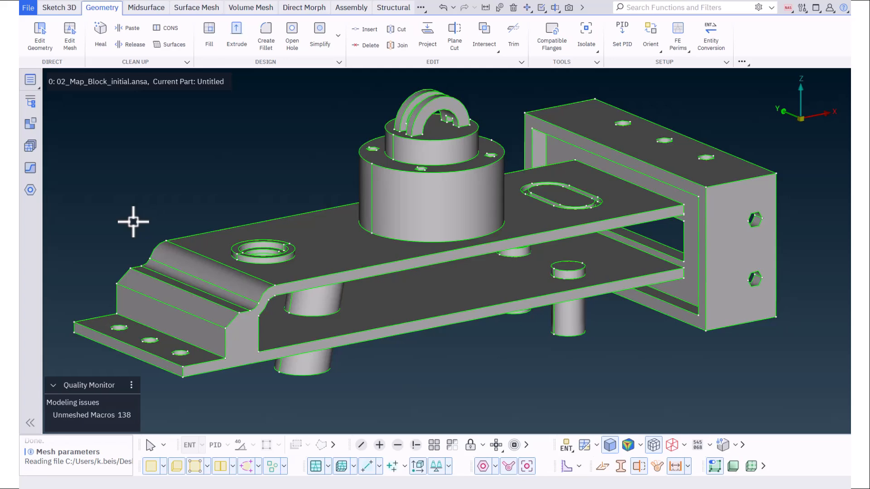
Define map blocks for all faces of the model by Faces Connectivity Group with target length 7, and open the Decompose tools
click(255, 8)
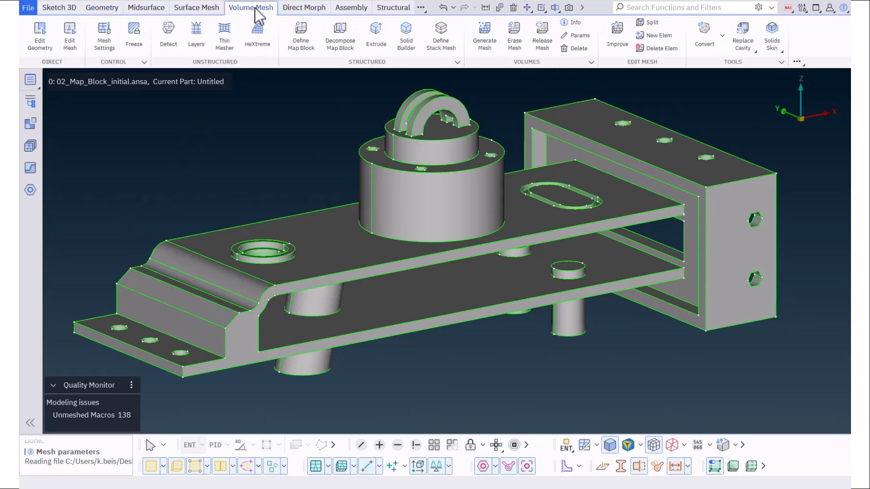
click(305, 41)
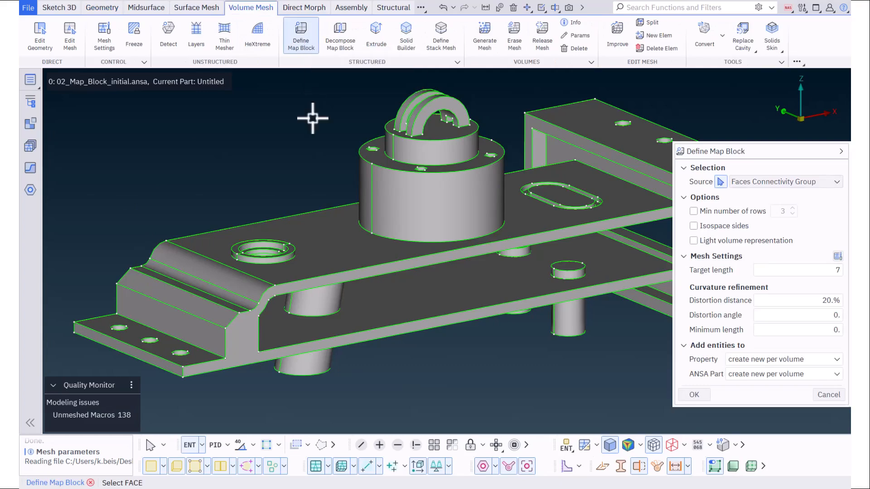
drag(313, 118, 632, 386)
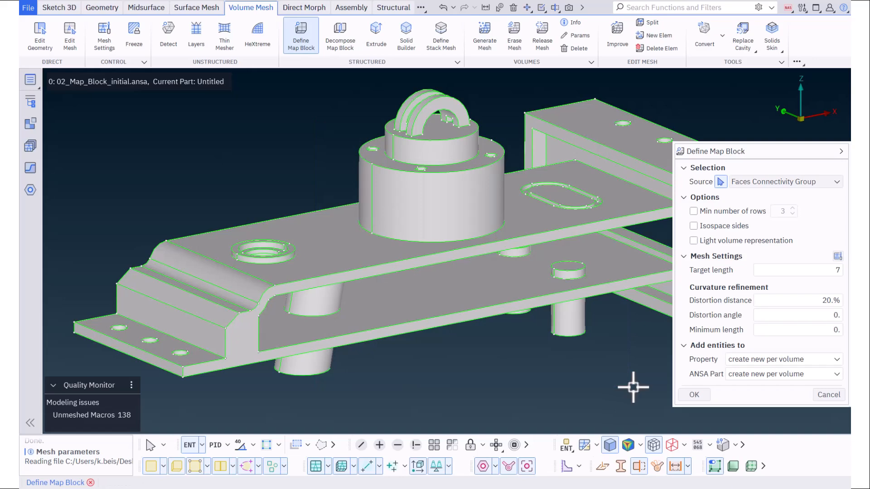
middle_click(634, 387)
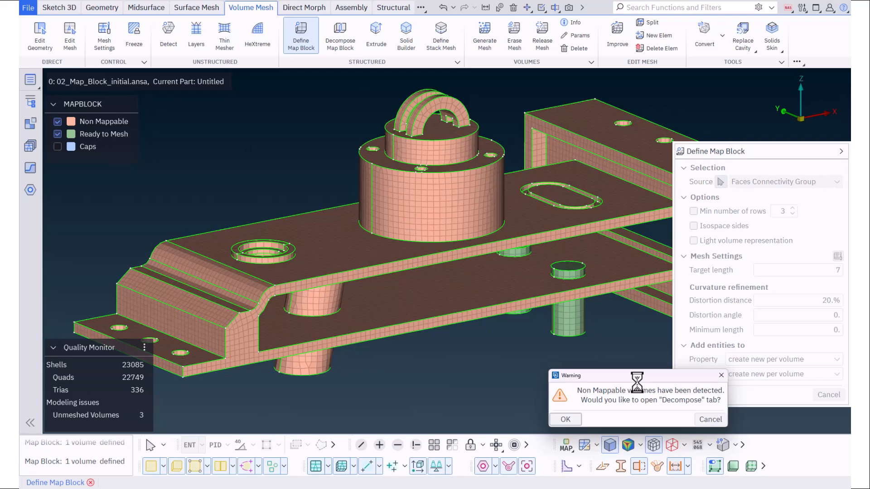
click(561, 422)
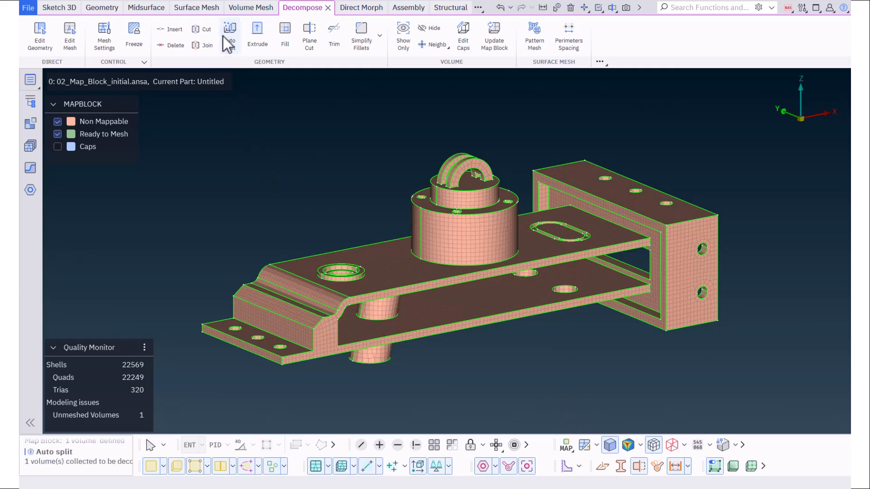
Set up an Auto Split of the non-mappable volume as a directional split, using the Tangent of the box frame's upper X-aligned edge as vector 1, 0, 0
click(229, 42)
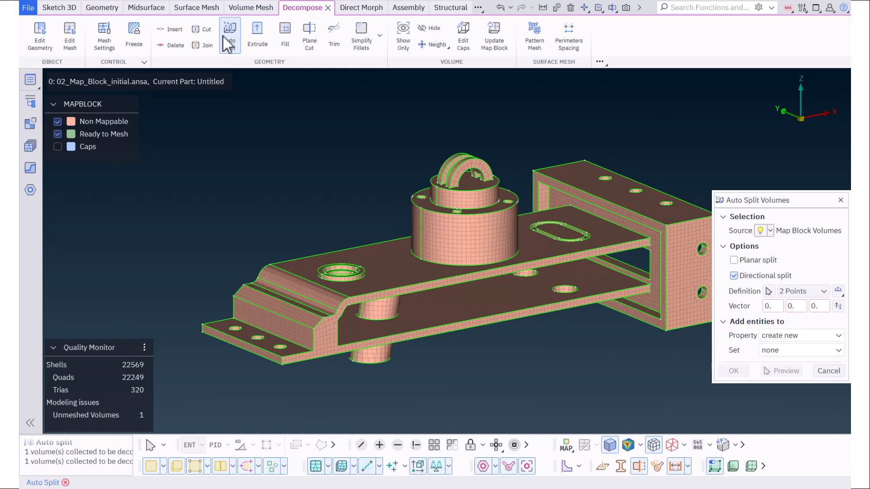
click(824, 291)
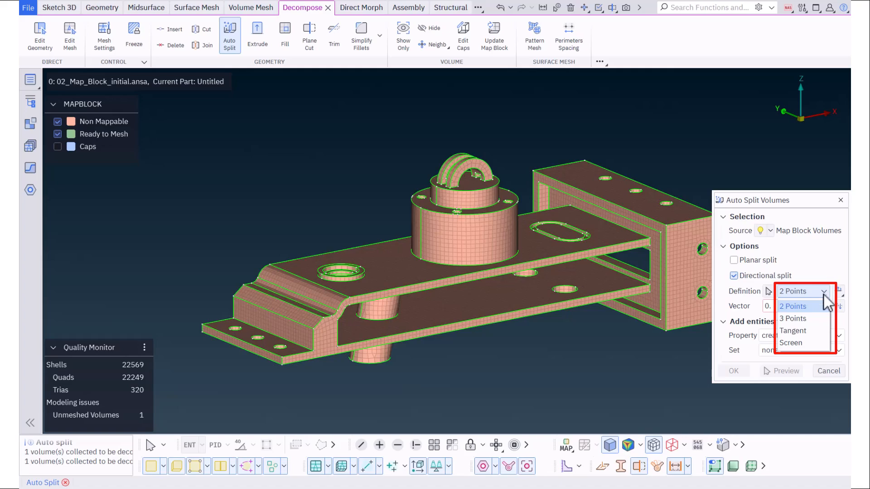
click(821, 332)
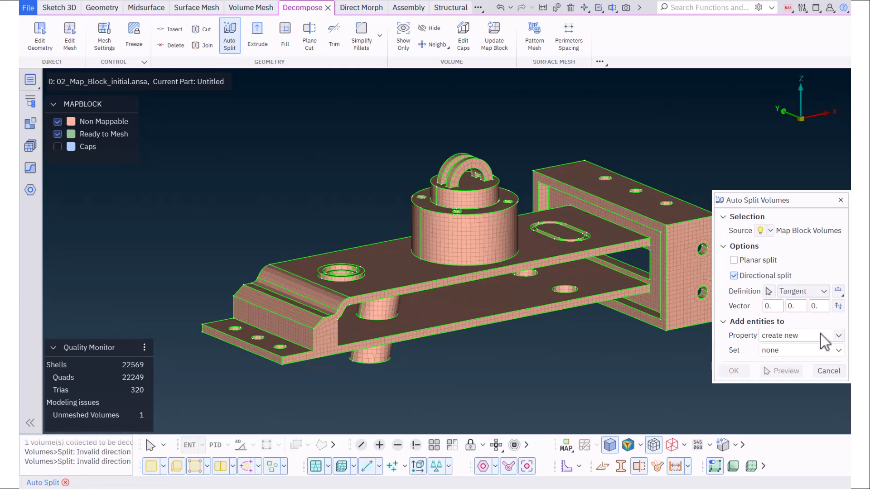
click(769, 291)
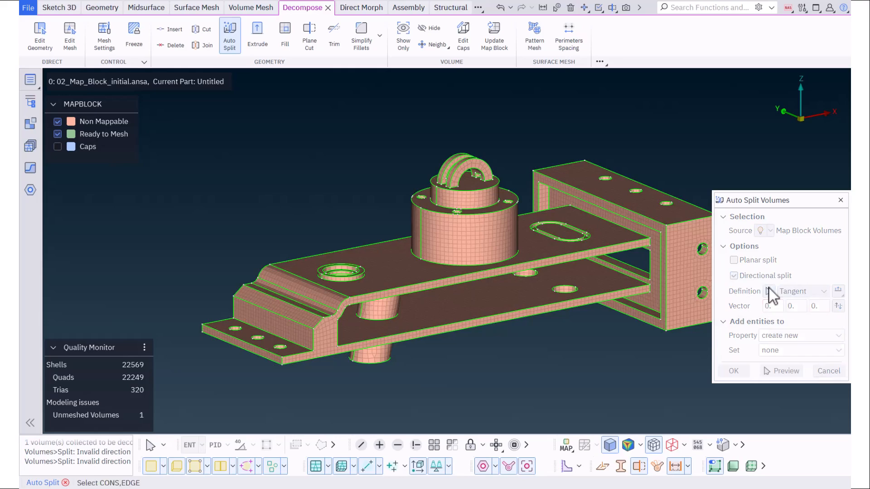
click(431, 211)
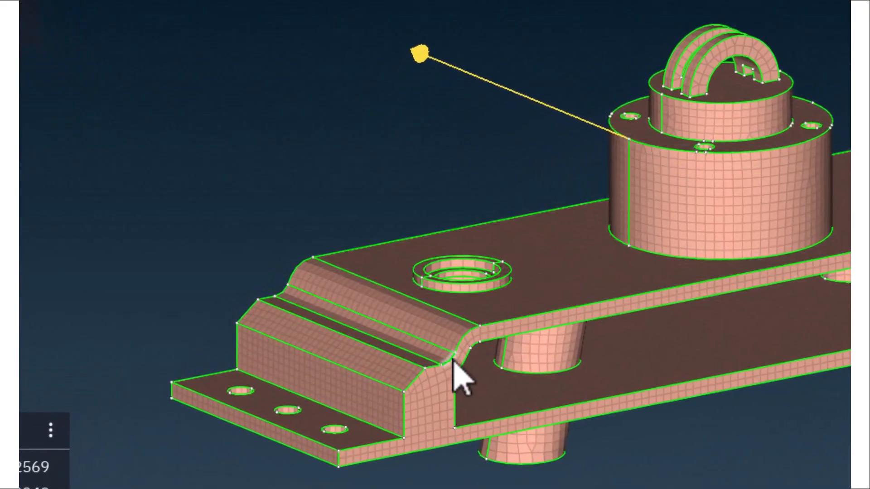
click(454, 358)
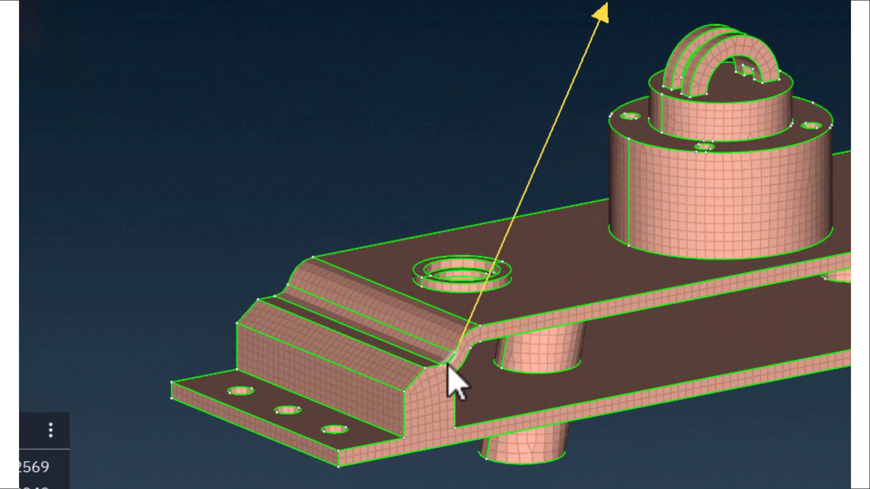
click(448, 367)
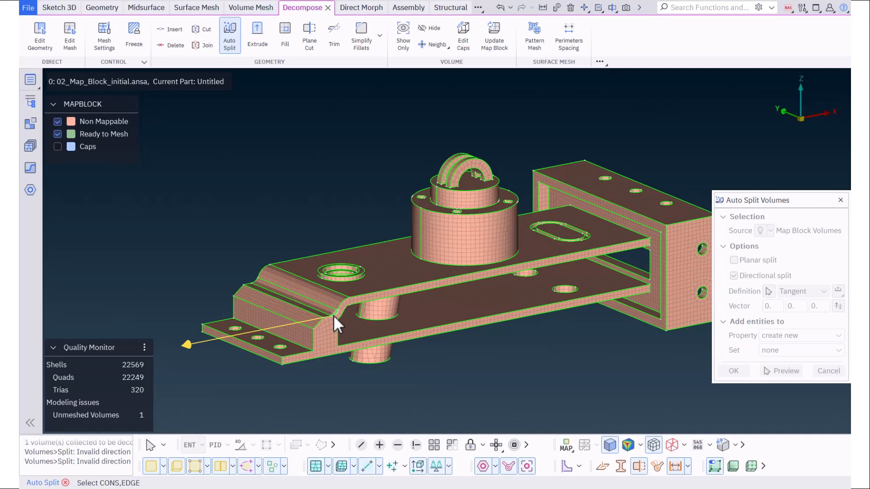
click(576, 159)
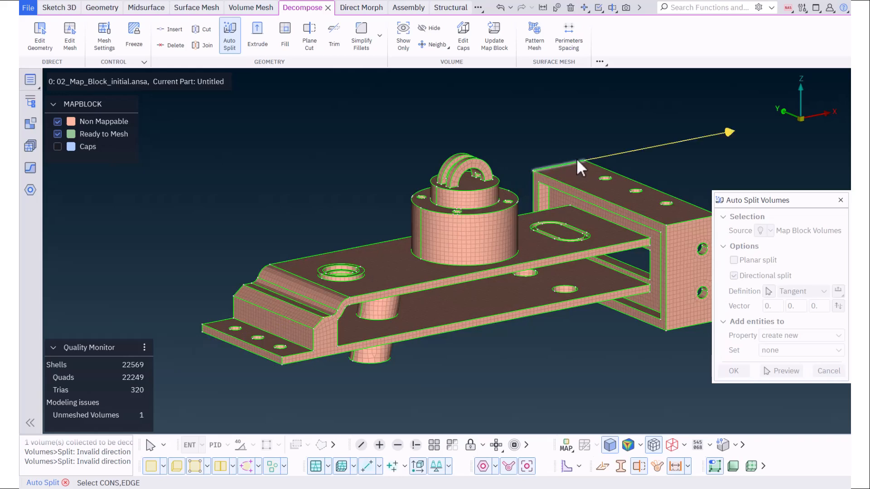
middle_click(571, 143)
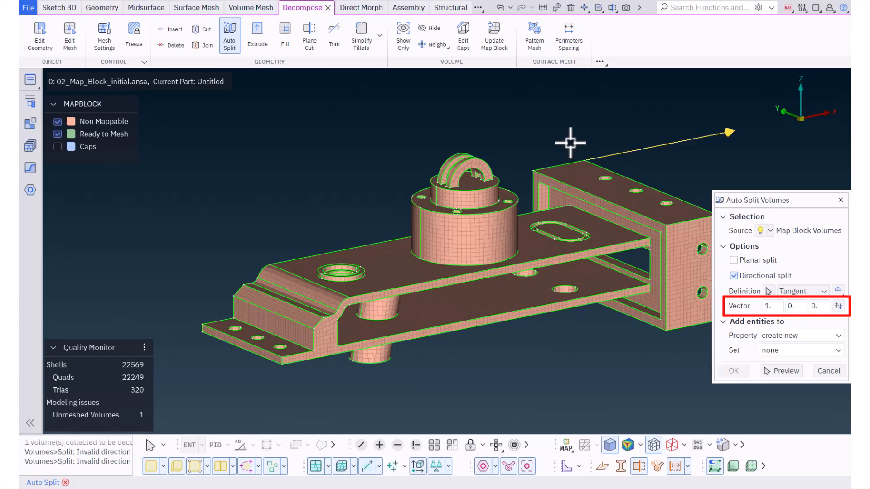
Preview the X-direction splits, exclude the horizontal split face between the slot and the box frame, and apply the remaining splits
click(782, 372)
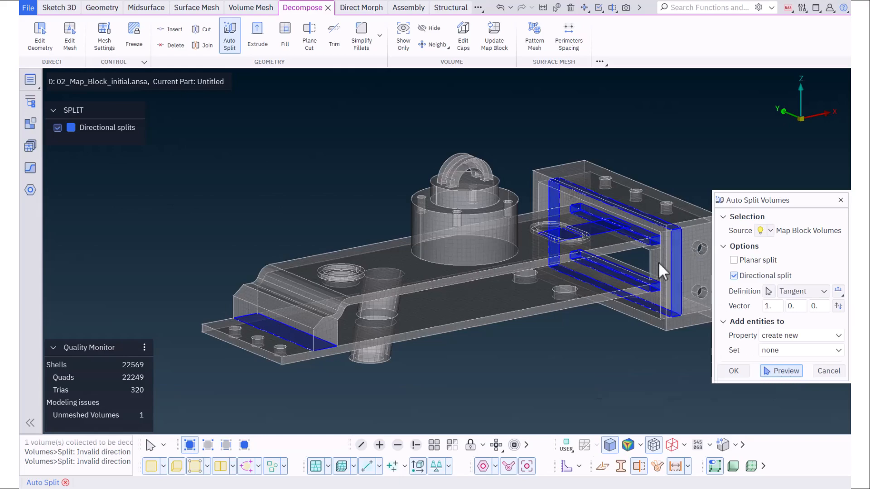
right_click(595, 229)
click(628, 251)
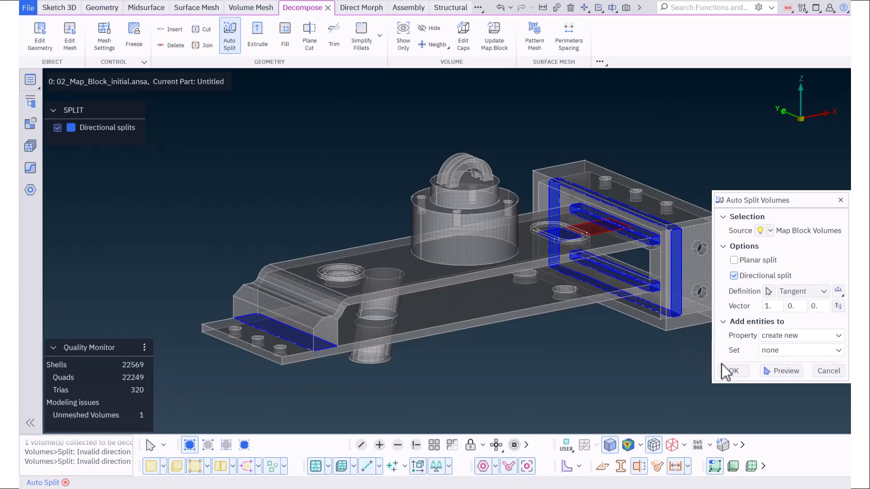
click(734, 372)
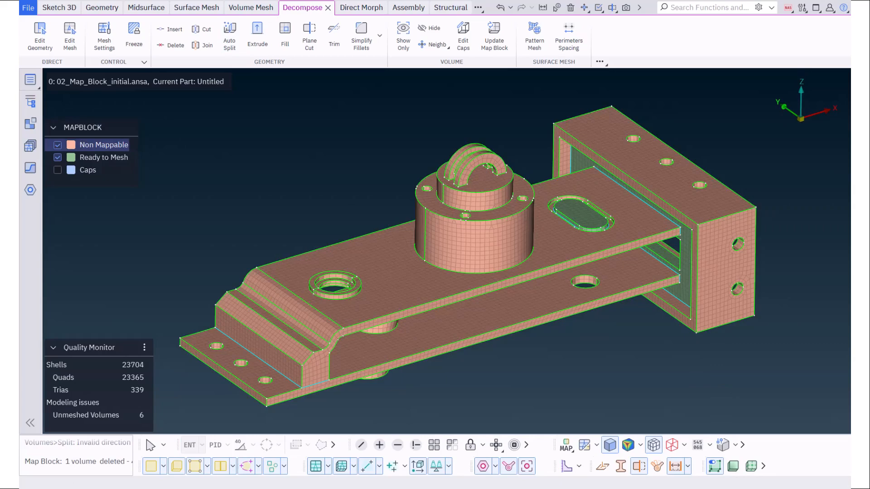
Hide the Non Mappable volumes to check the Ready to Mesh ones, and show only the Non Mappable volumes
right_click(102, 146)
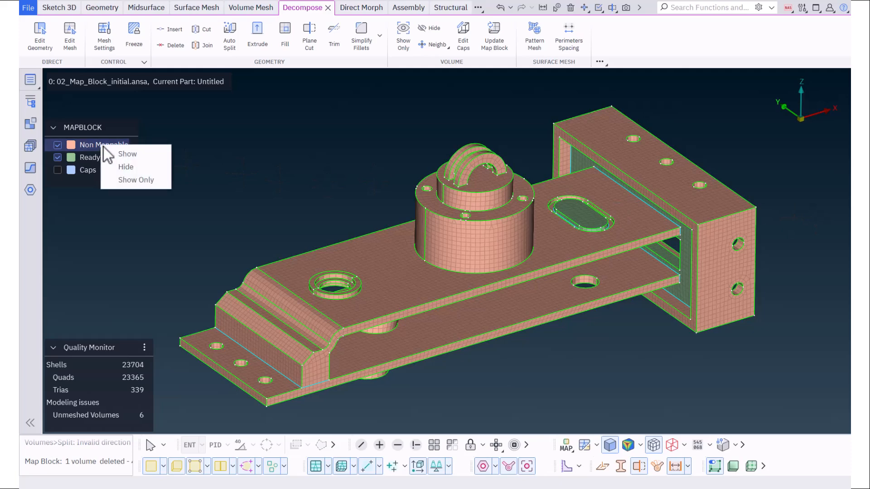
click(135, 168)
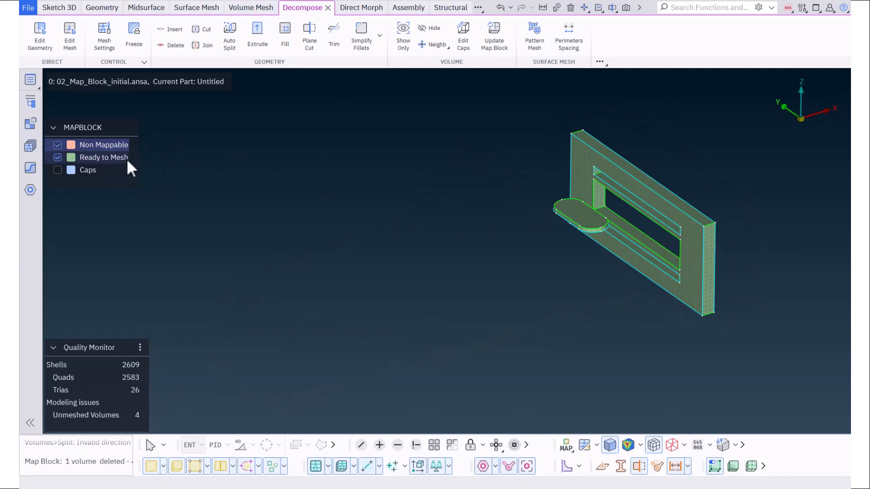
right_click(116, 146)
click(148, 182)
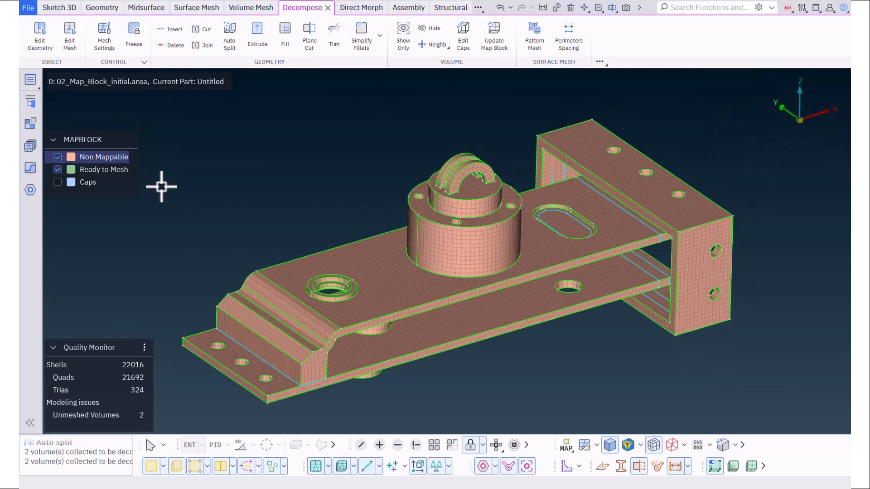
Auto-split the visible map block volumes directionally along vector 0, 1, 0 on both sides, previewing the splits before applying them
click(224, 39)
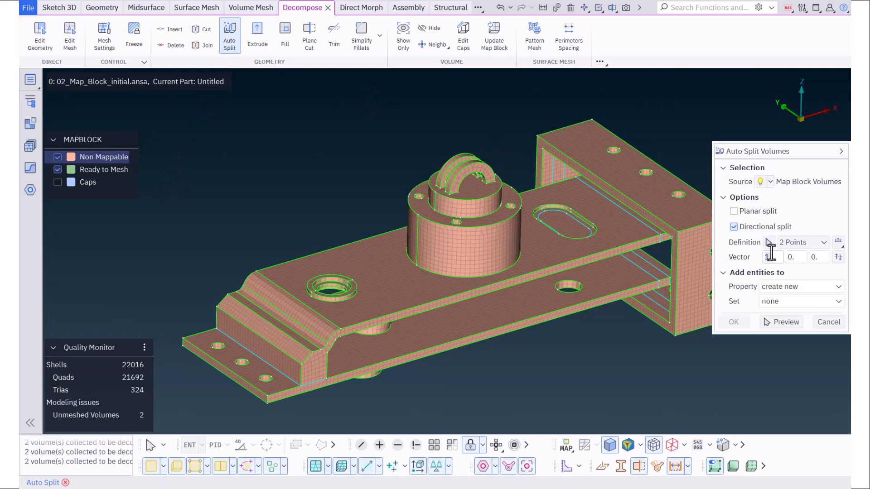
text(0)
key(Tab)
text(1)
click(838, 242)
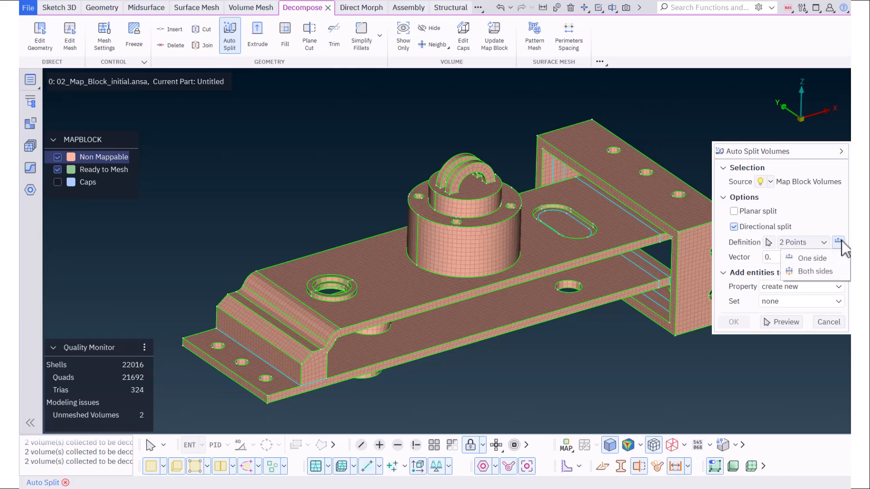
click(837, 271)
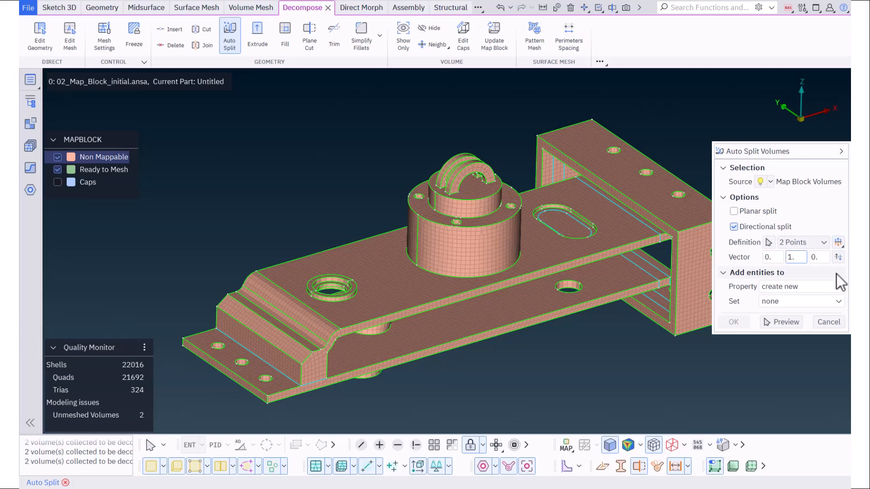
click(787, 323)
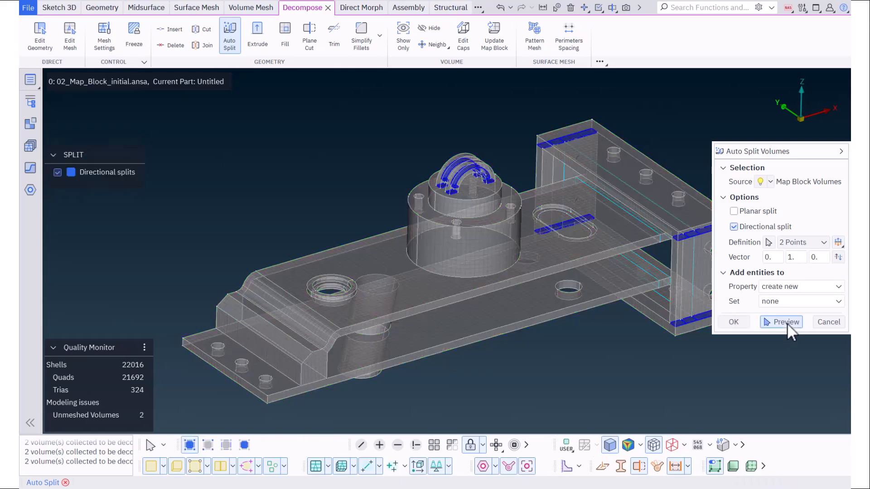
click(742, 320)
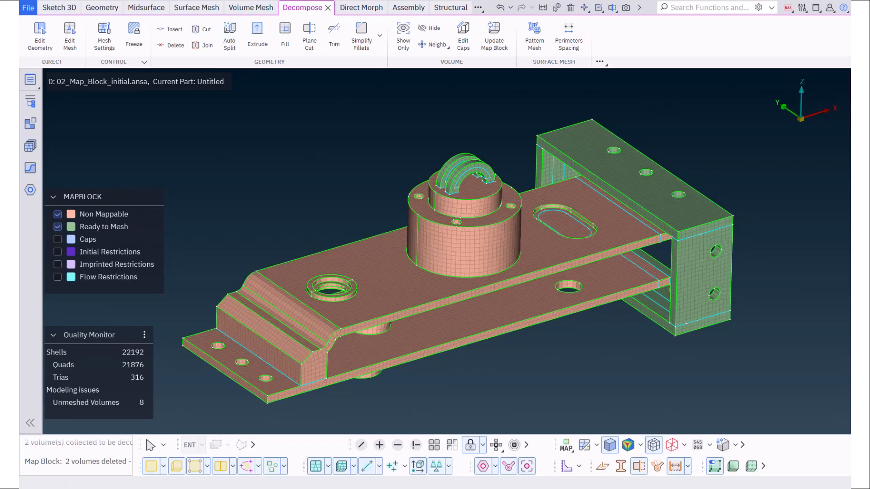
Hide the Ready to Mesh volumes and inspect the remaining non-mappable body from the side and in perspective
scroll(720, 369, up, 3)
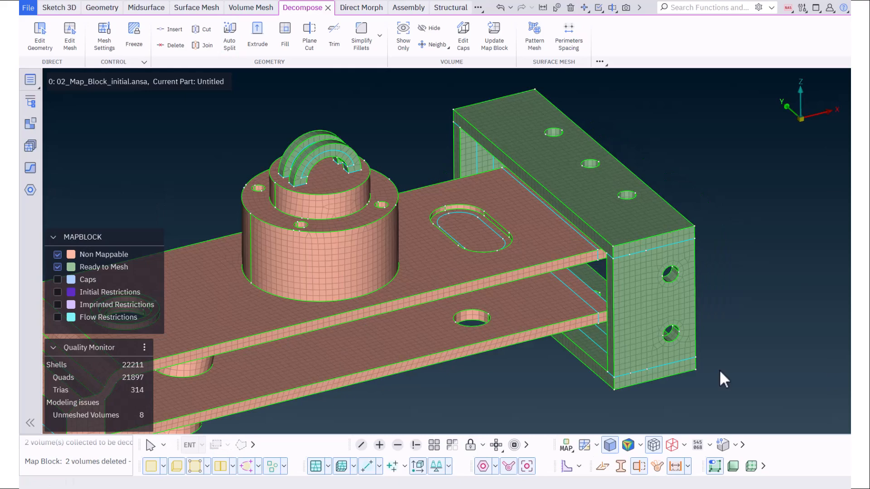
ctrl+drag(720, 369, 635, 362)
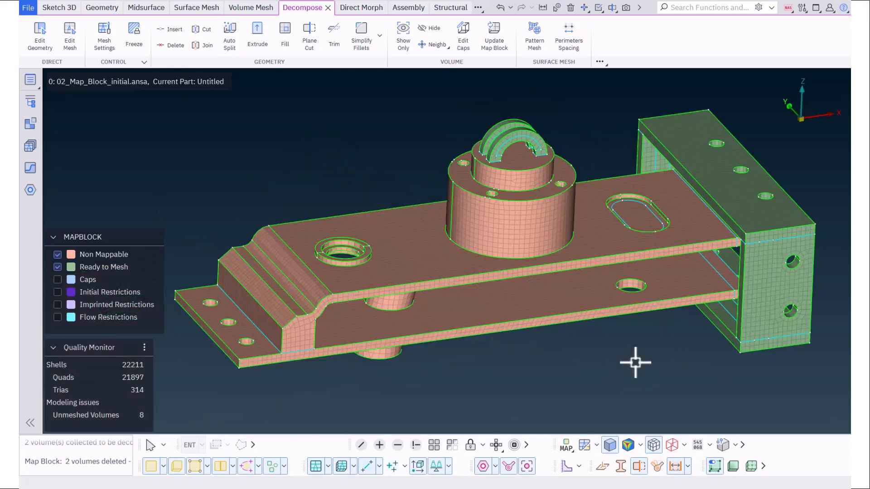
right_click(124, 266)
click(158, 287)
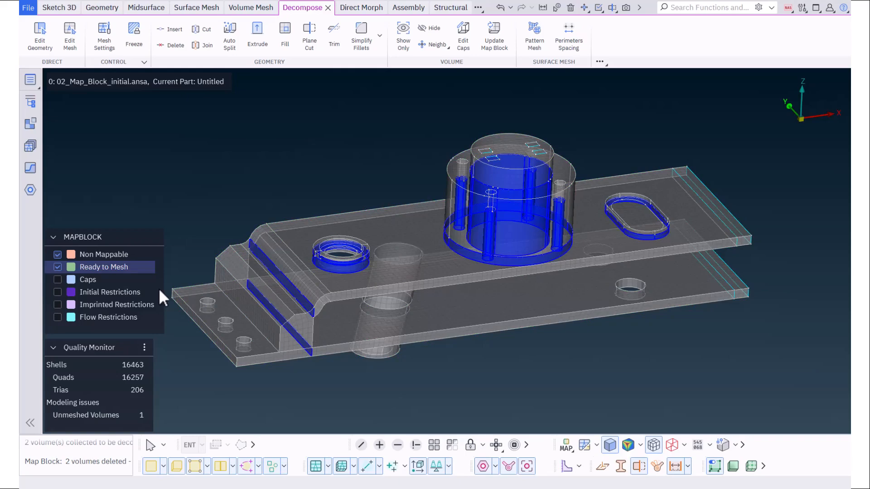
key(F3)
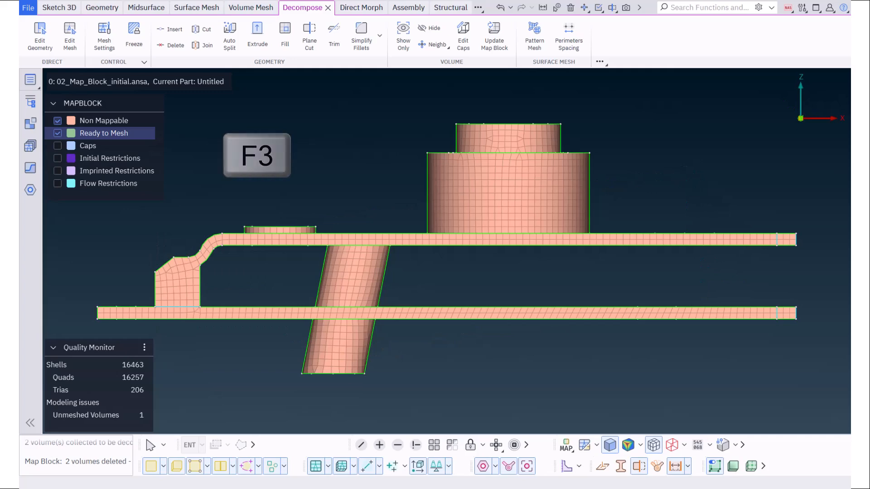
key(ctrl+shift)
key(ctrl+shift)
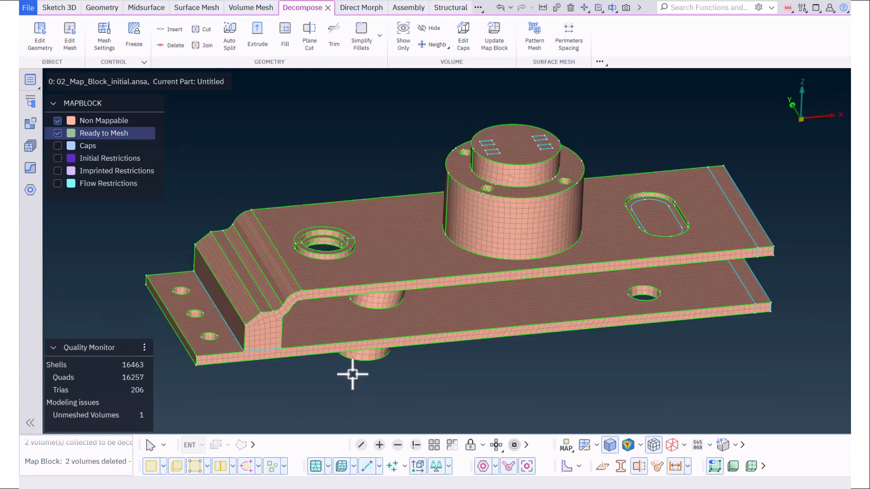
Define the directional auto split of the map block volumes by three points on the upper plate's top face, giving vector 0, 0, 1
click(231, 37)
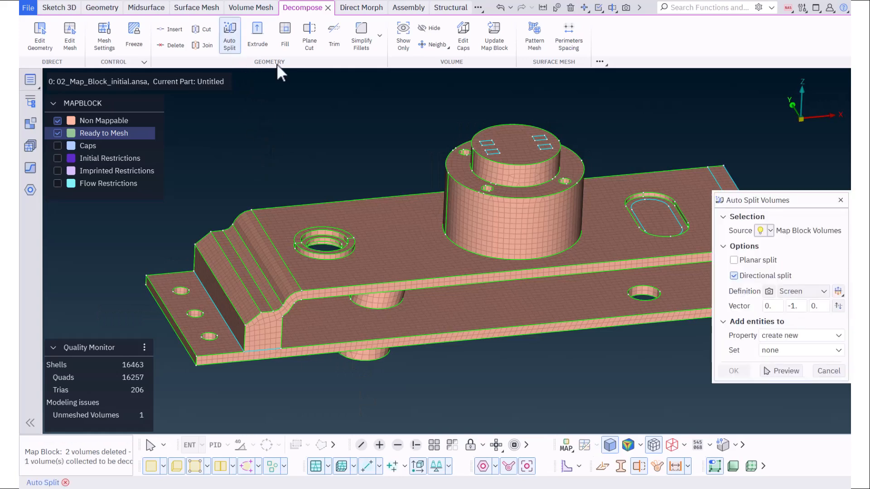
click(796, 291)
click(798, 319)
click(769, 292)
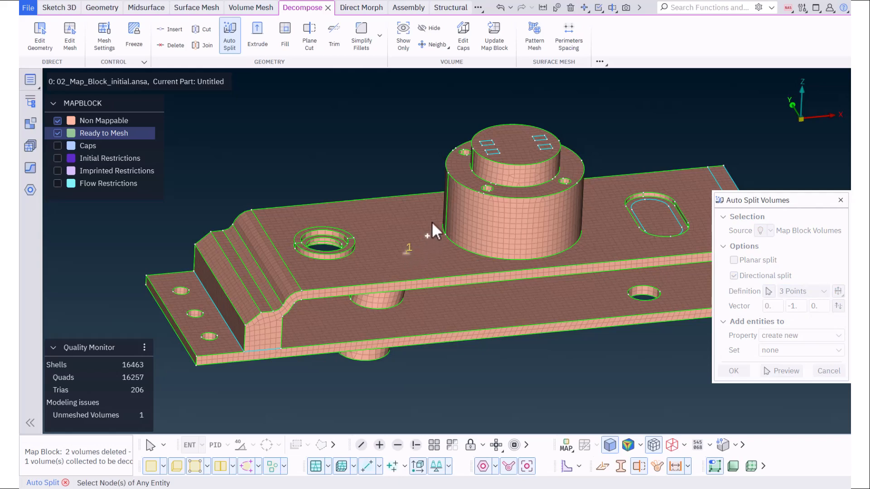
click(371, 217)
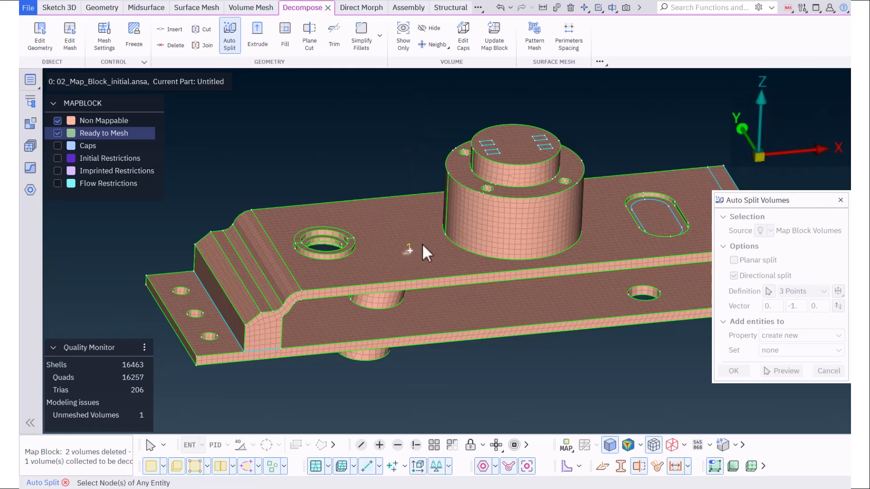
click(432, 222)
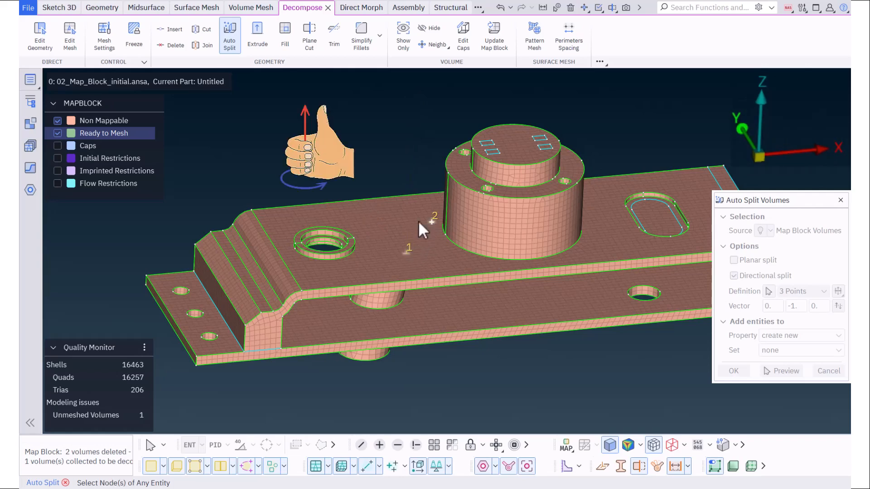
click(372, 216)
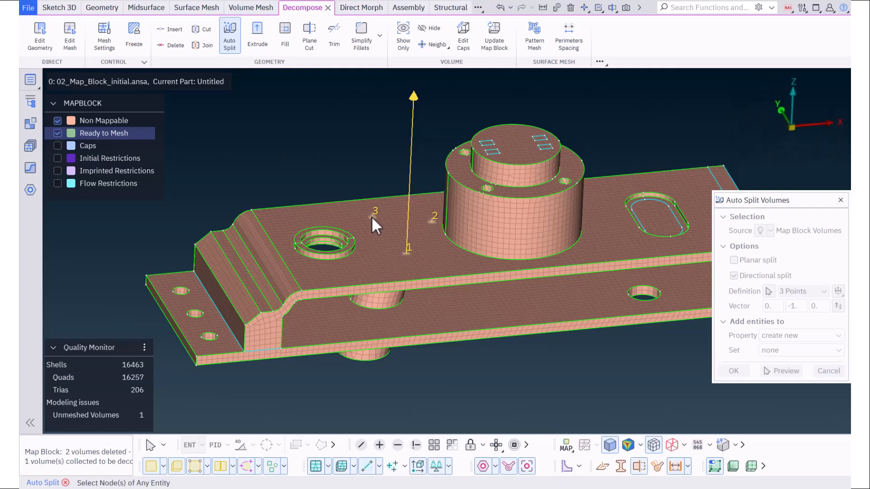
middle_click(371, 217)
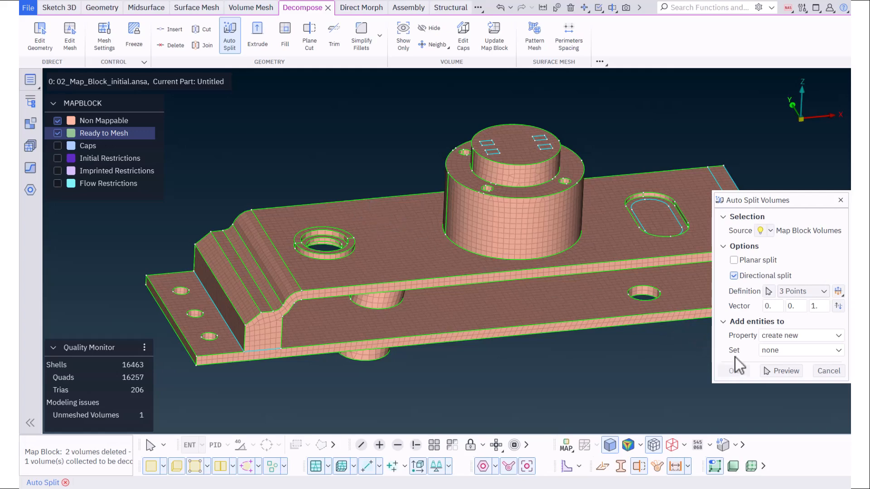
Preview the Z-direction splits, exclude the cylindrical split faces above the inclined pin, and apply the remaining splits
click(781, 372)
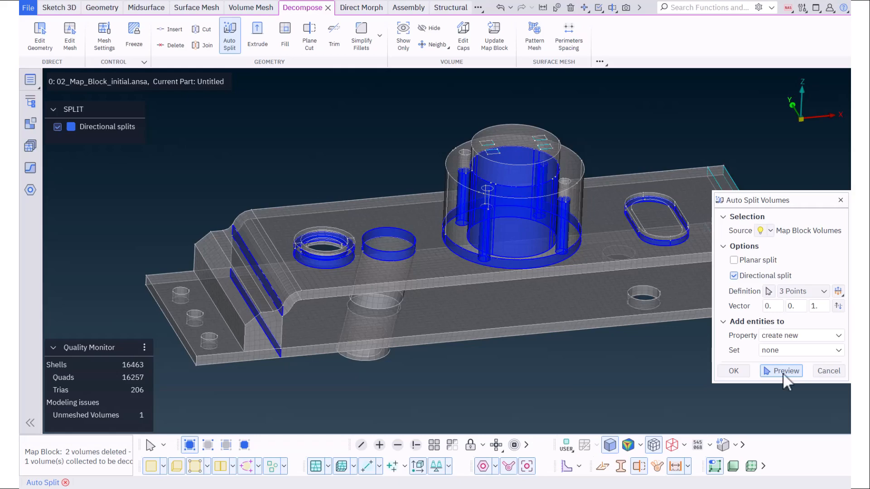
right_click(391, 255)
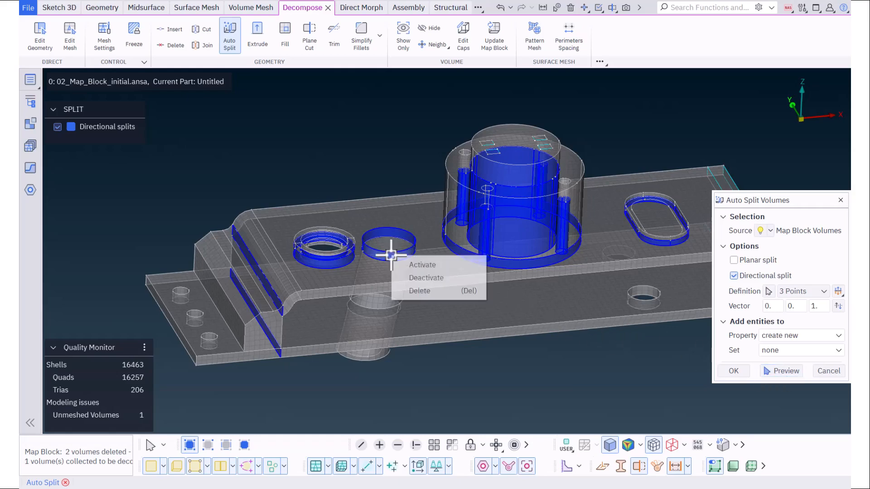
click(412, 279)
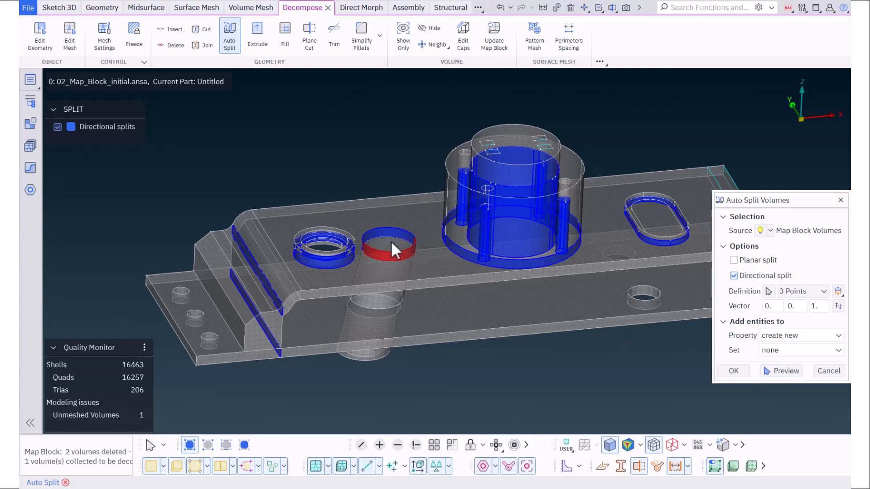
right_click(385, 230)
click(407, 267)
right_click(396, 254)
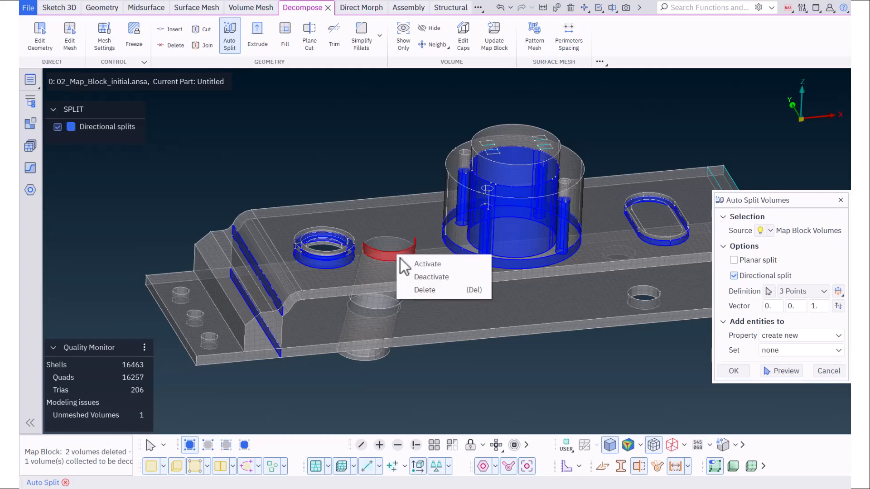
click(403, 260)
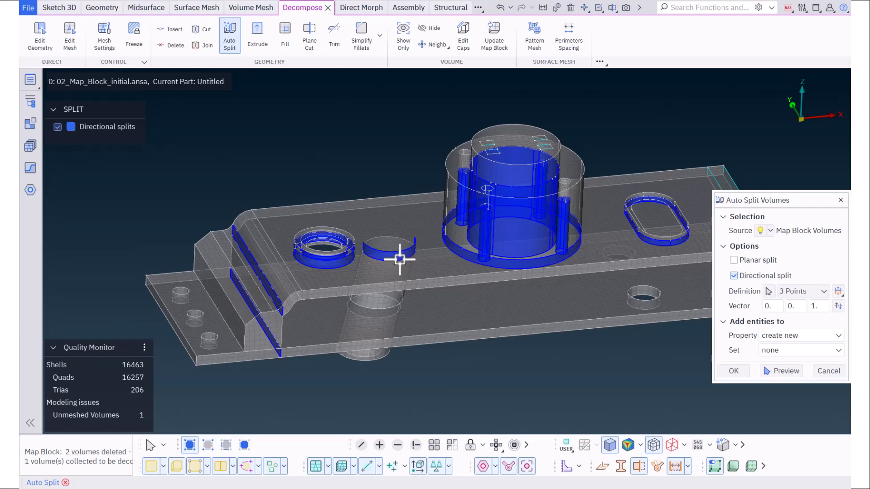
right_click(398, 256)
click(410, 279)
click(735, 370)
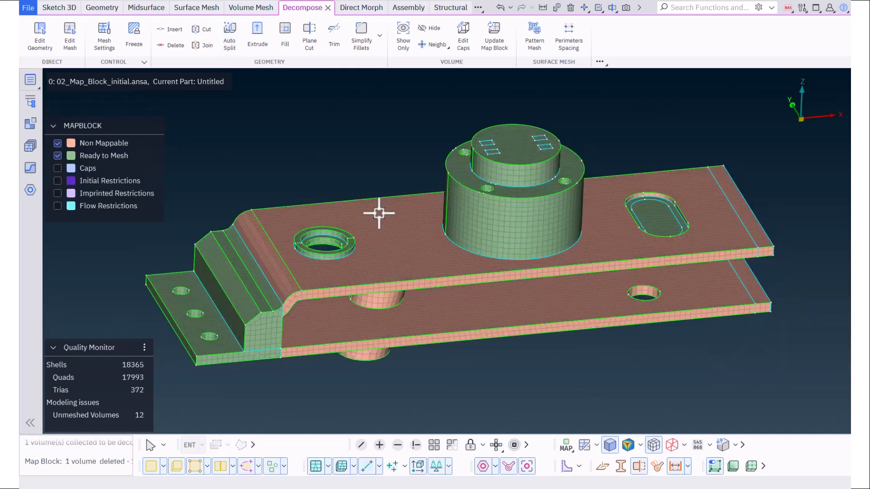
Hide the Ready to Mesh volumes and view the remaining plates and inclined pin from below
right_click(114, 154)
click(139, 177)
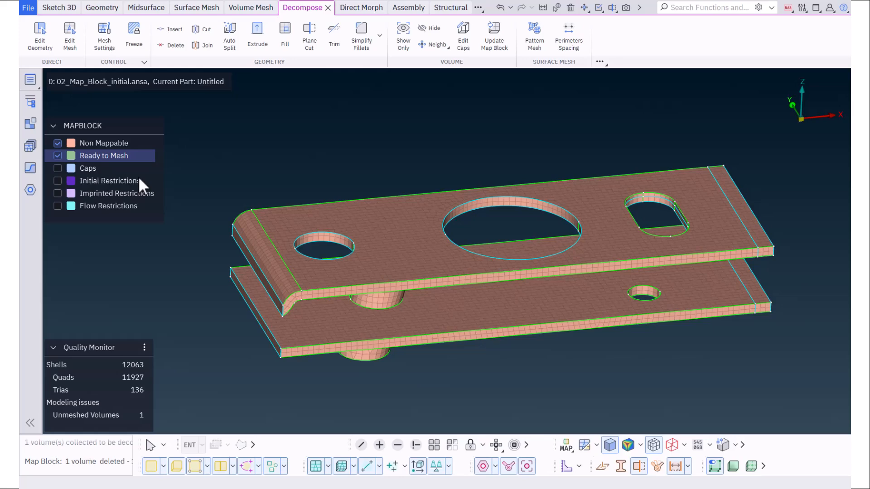
ctrl+drag(138, 176, 150, 164)
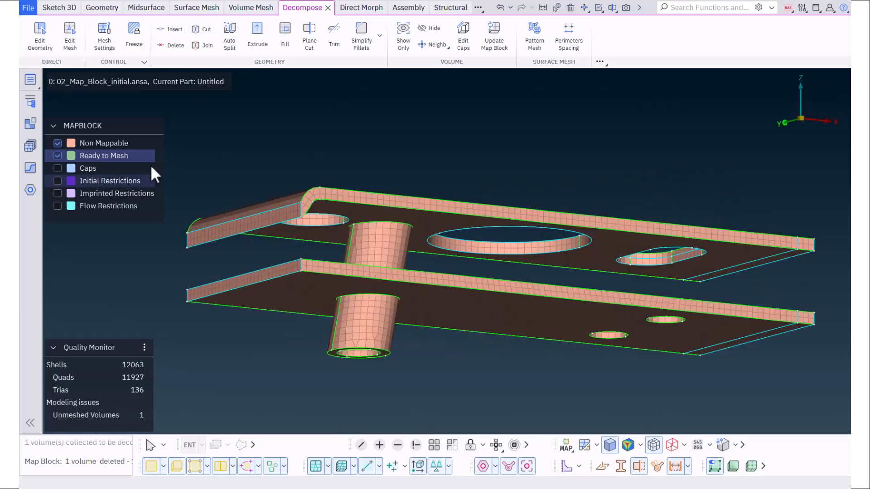
Auto-split the visible volumes directionally along the inclined pin's axis, defined by two points on its outer edge, previewing the splits before applying them
click(231, 40)
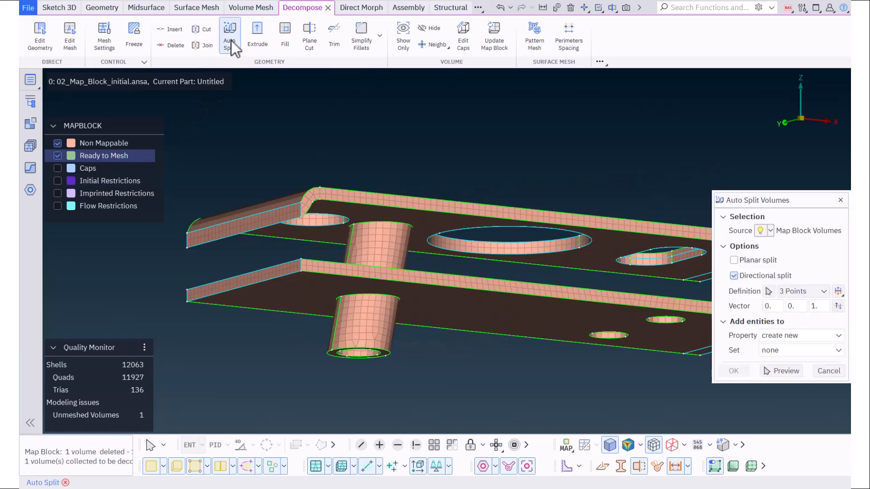
click(809, 290)
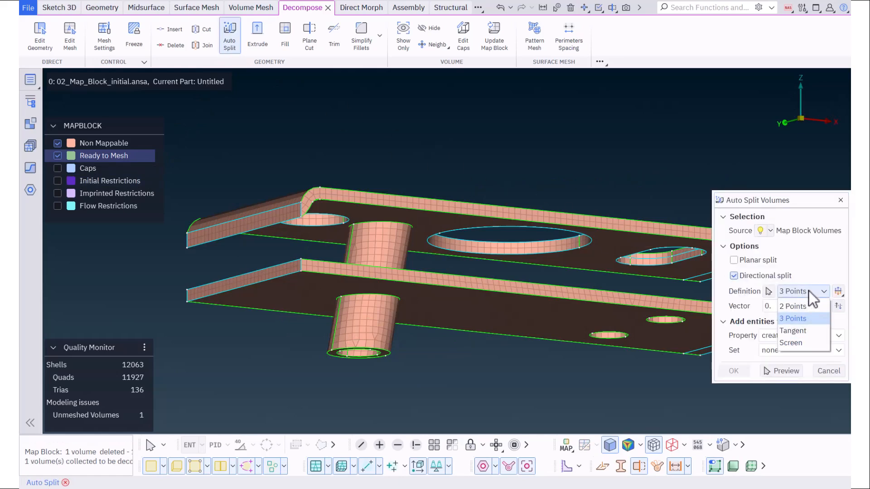
click(811, 303)
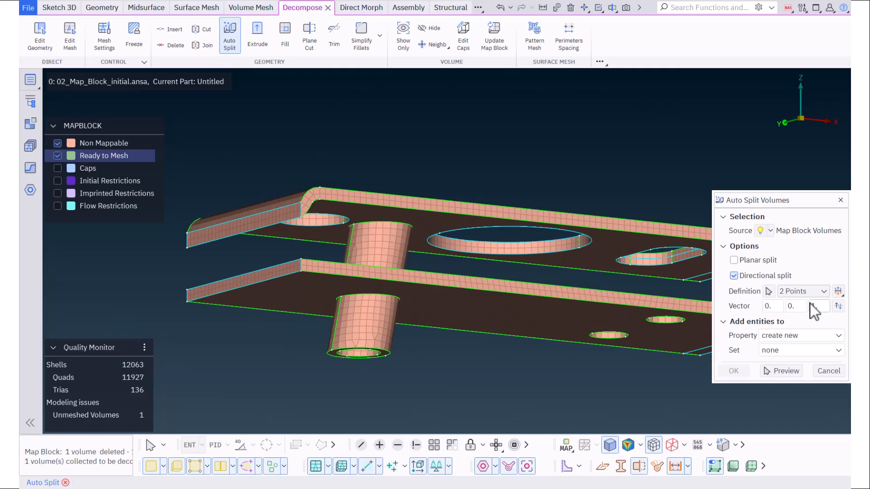
click(769, 292)
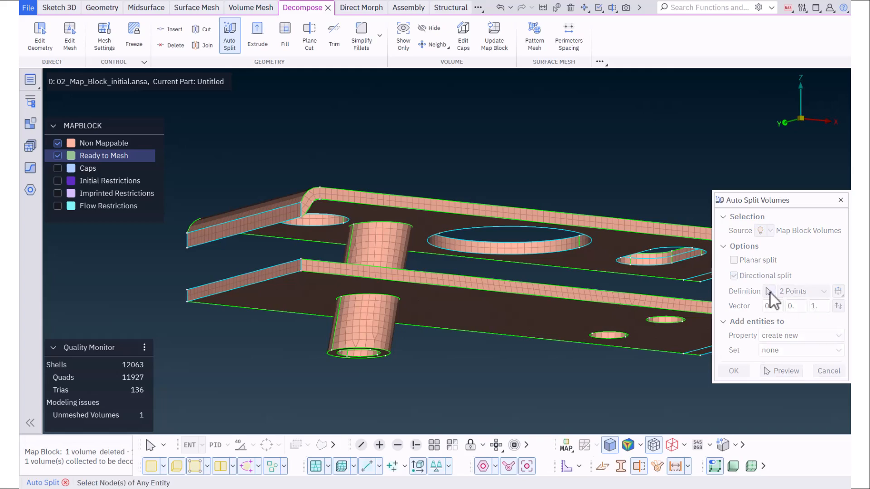
click(331, 349)
click(340, 295)
middle_click(339, 295)
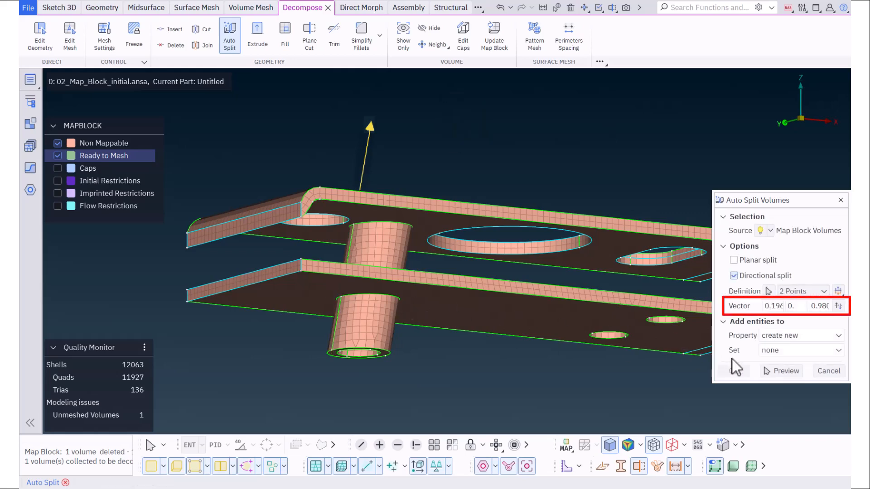
click(776, 373)
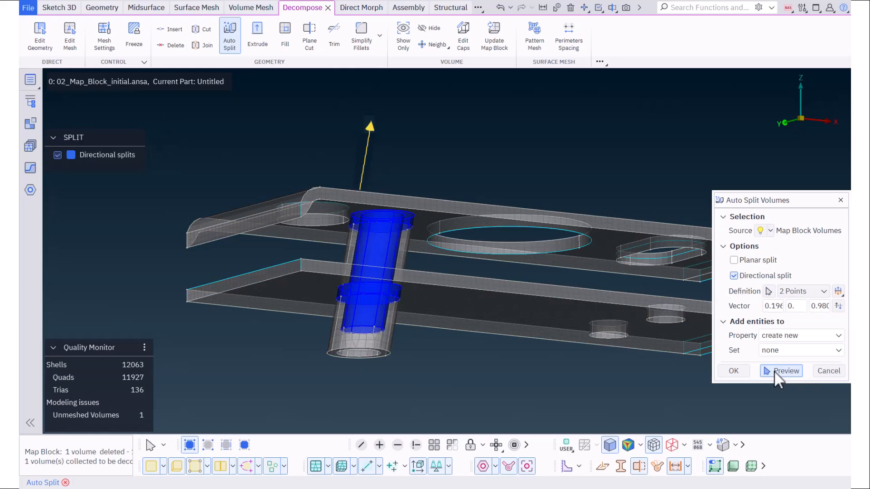
click(733, 371)
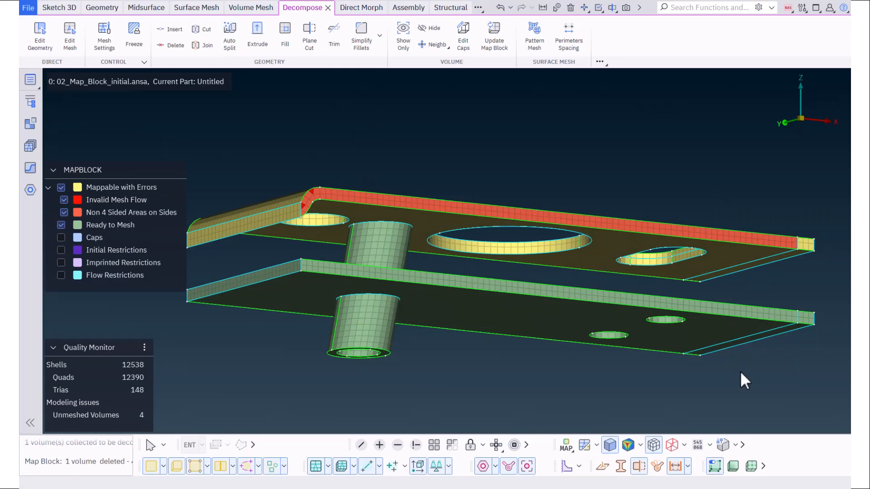
Hide the Ready to Mesh volumes, display the caps, and examine the upper plate's source and target caps around the bend
right_click(154, 228)
click(185, 249)
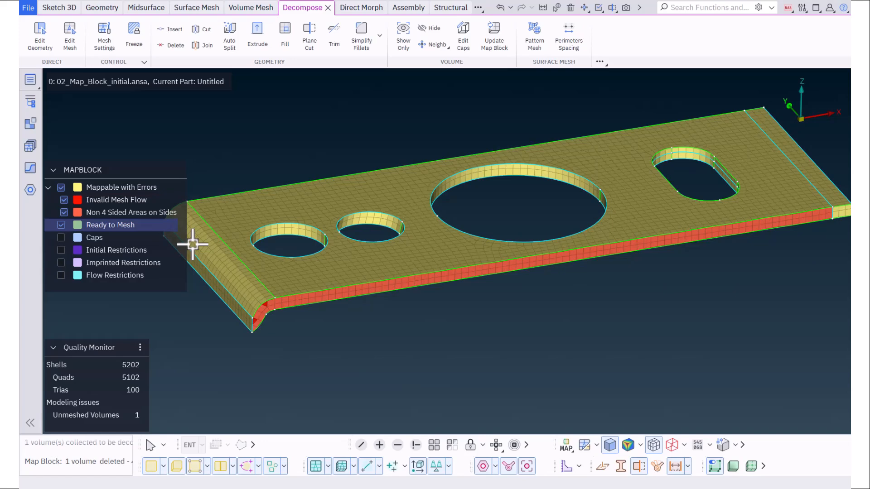
click(61, 237)
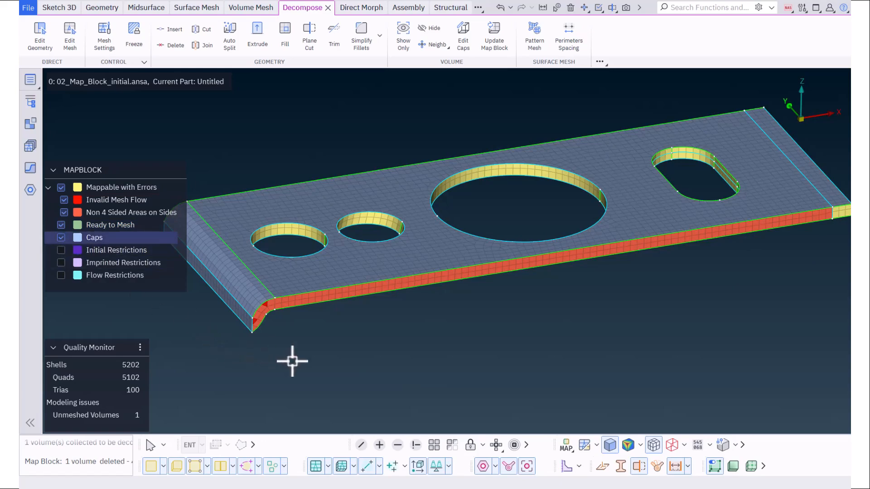
mouse_move(292, 362)
ctrl+mouse_down()
mouse_move(274, 312)
mouse_move(287, 363)
ctrl+mouse_up()
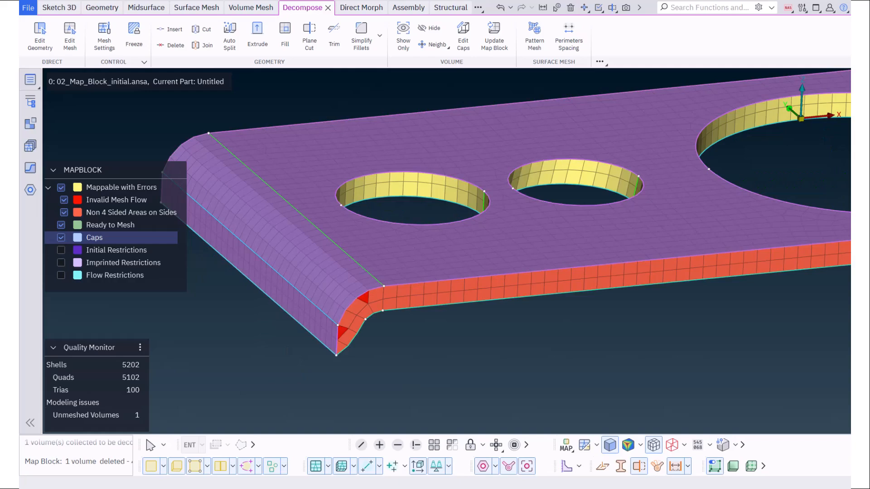
ctrl+drag(287, 353, 288, 295)
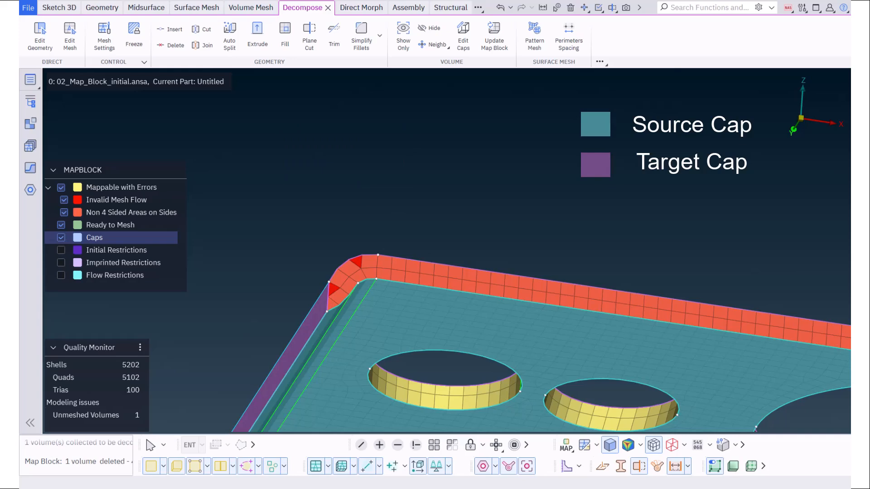
ctrl+drag(447, 204, 446, 299)
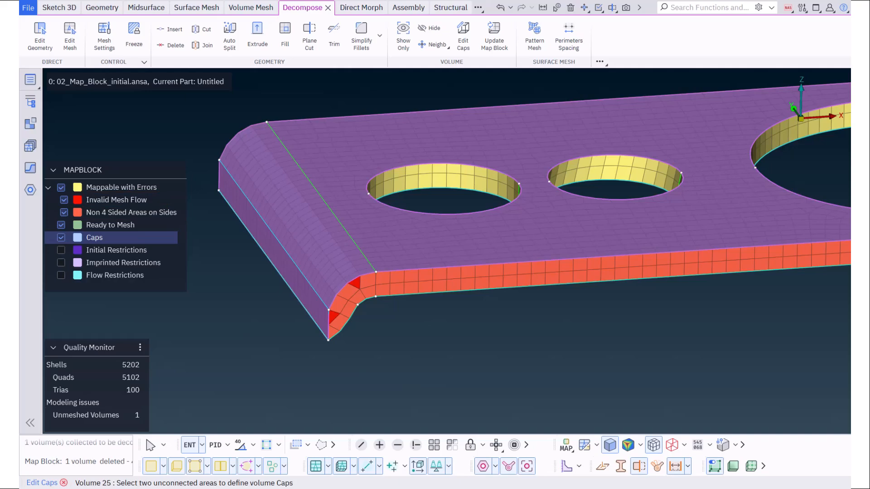
key(Escape)
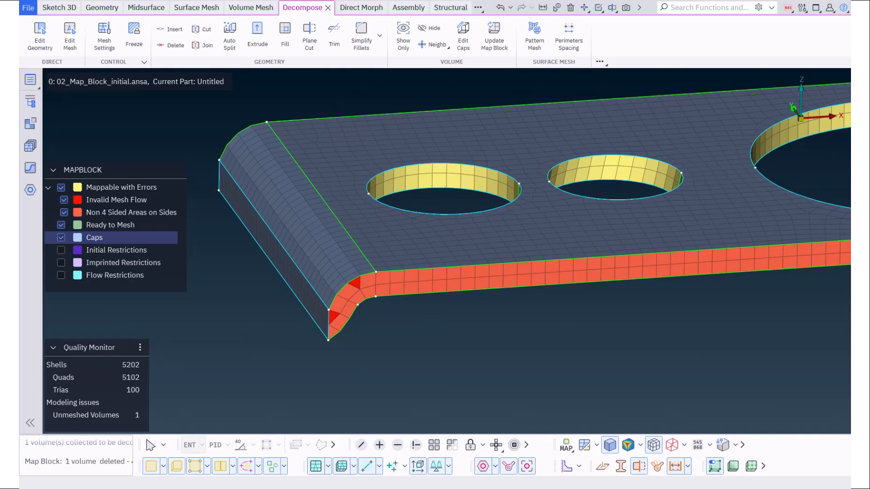
Fill between the top and bottom edge lines where the upper plate's flat part meets its bend, separating the bend from the plate
click(284, 38)
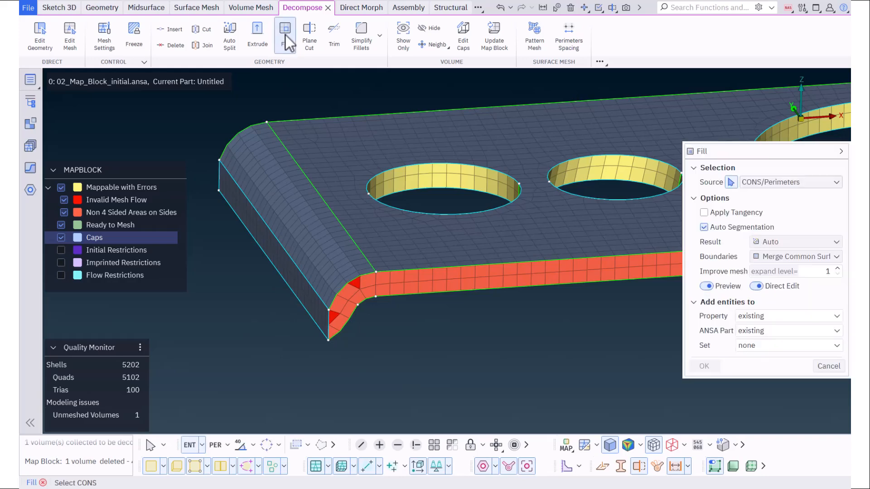
click(303, 170)
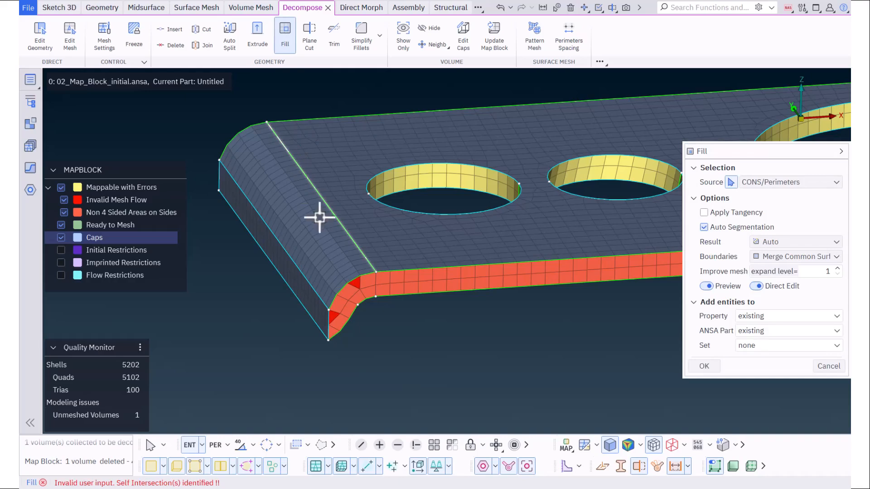
ctrl+drag(320, 216, 273, 173)
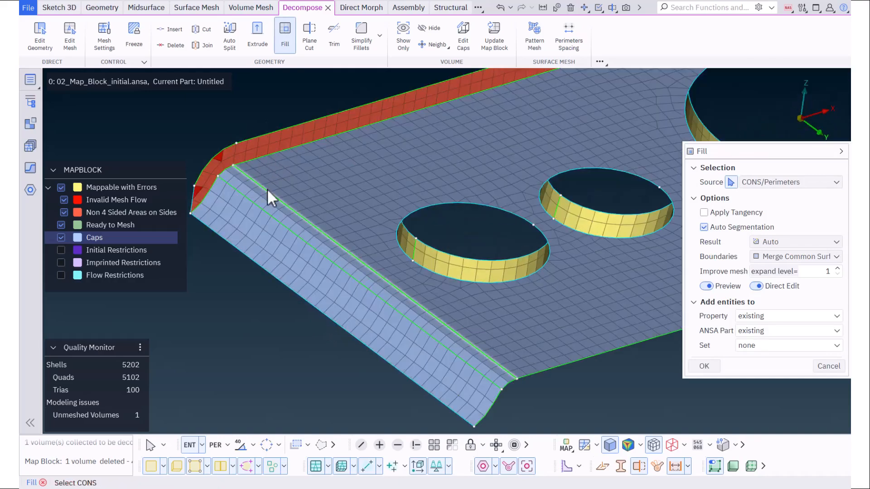
click(267, 188)
middle_click(274, 183)
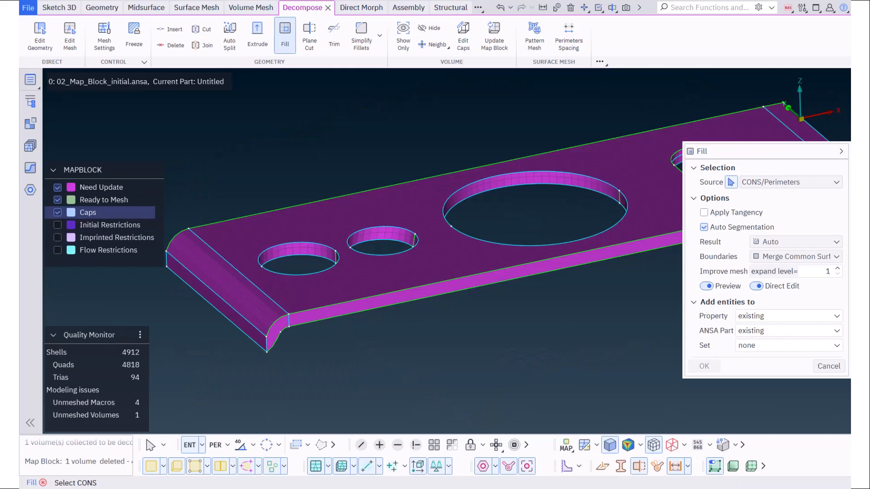
click(829, 366)
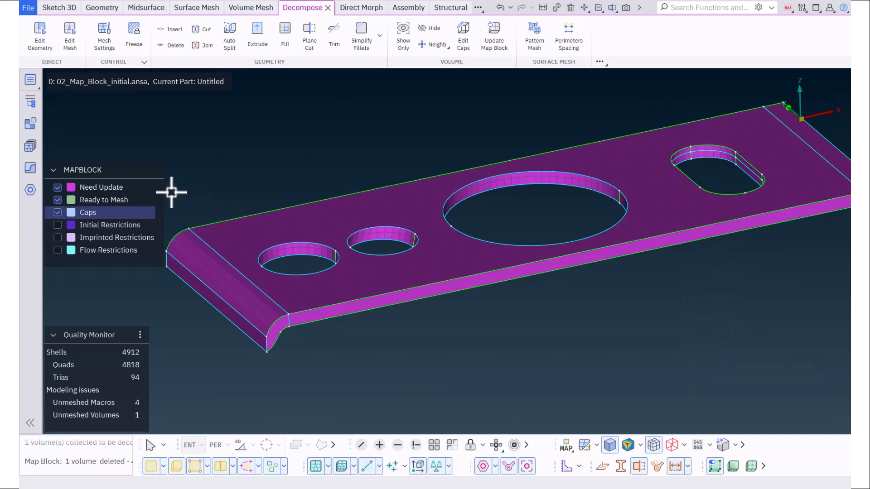
Update the Need Update volumes and examine the caps of the bend and the flat plate from above and below
right_click(137, 188)
click(167, 237)
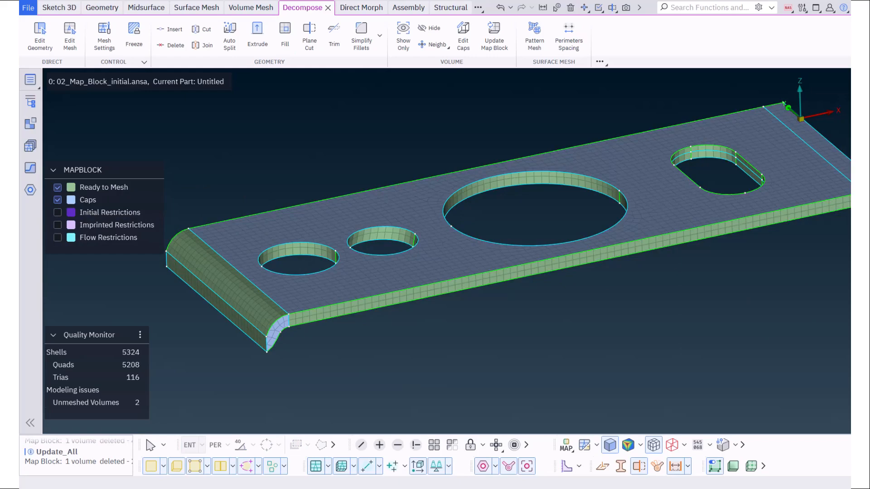
scroll(454, 245, up, 5)
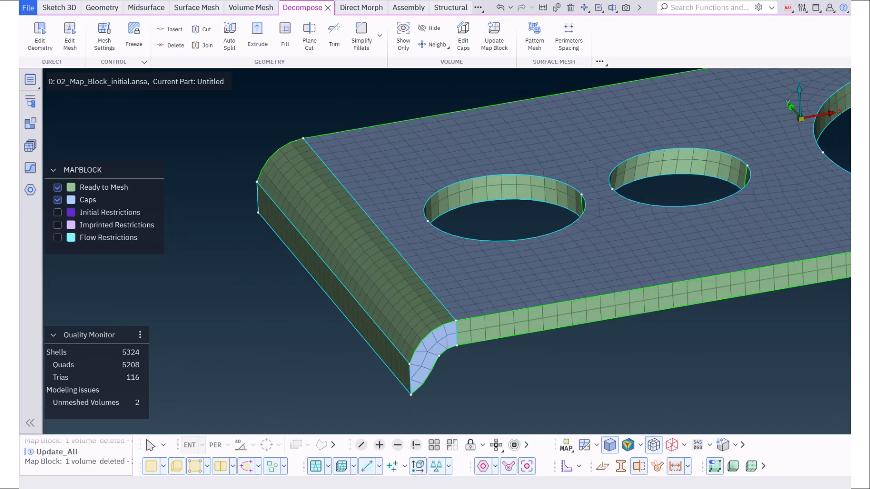
ctrl+drag(446, 290, 447, 185)
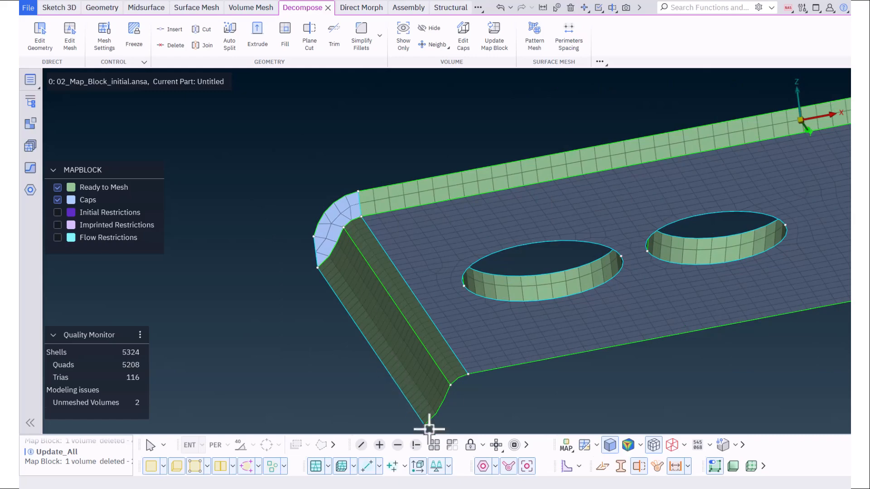
Show the whole model again and examine the vertical pin passing through the lower plate in a front view
click(437, 445)
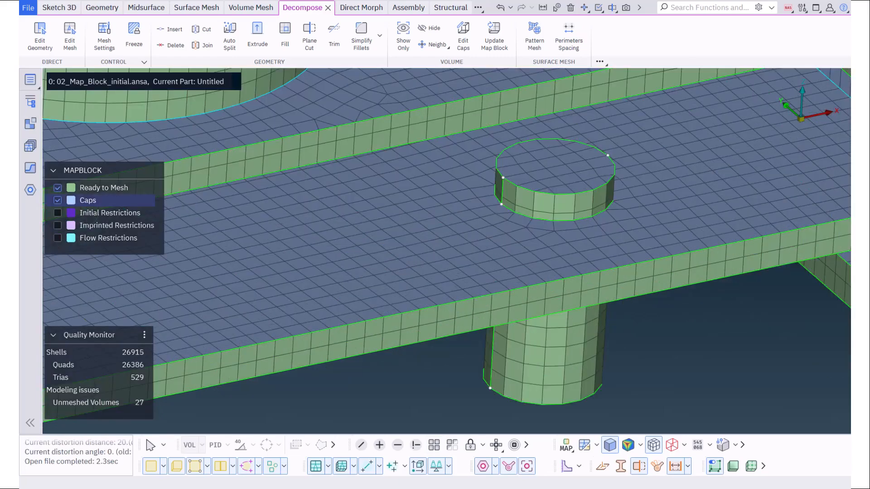
key(F3)
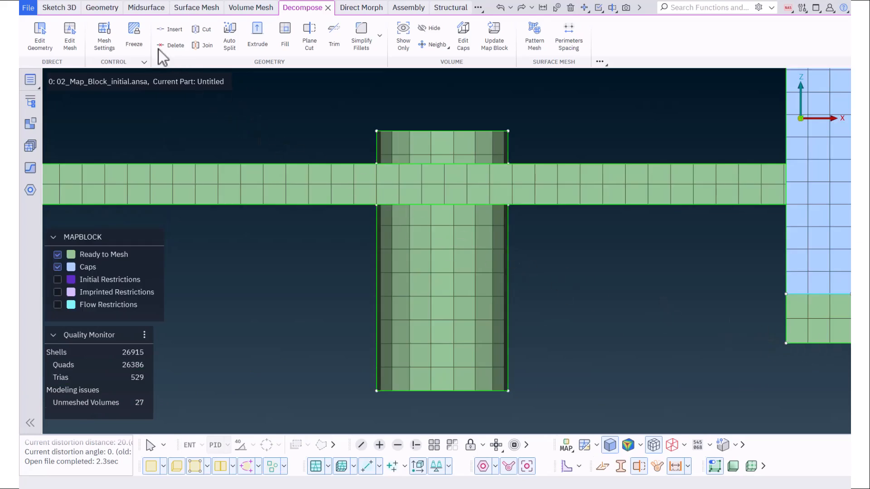
Generate the solid mesh for all Ready to Mesh map block volumes
click(107, 10)
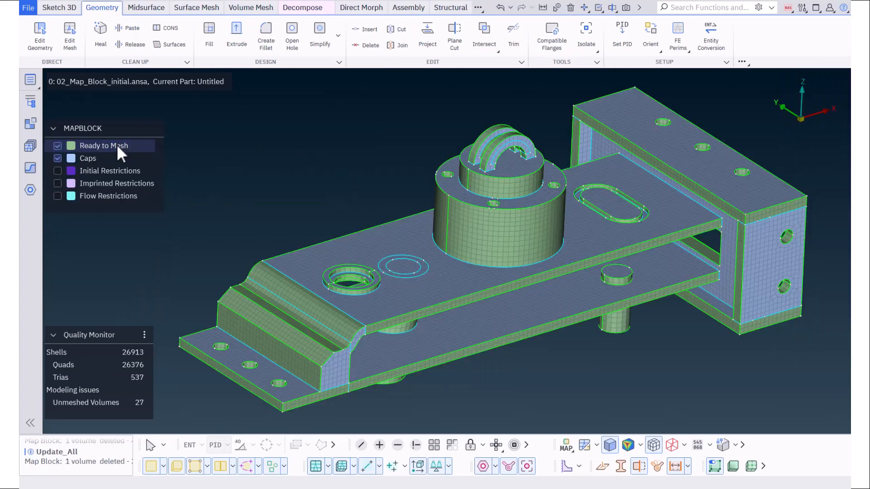
right_click(116, 145)
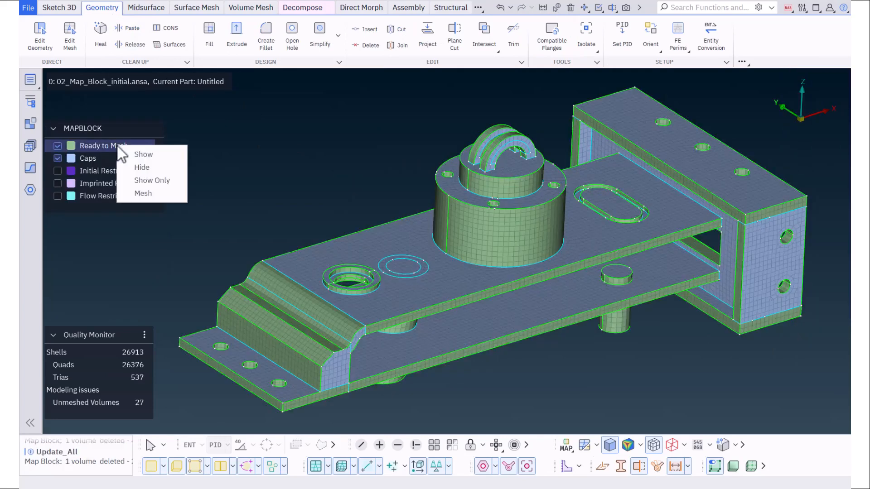
click(152, 194)
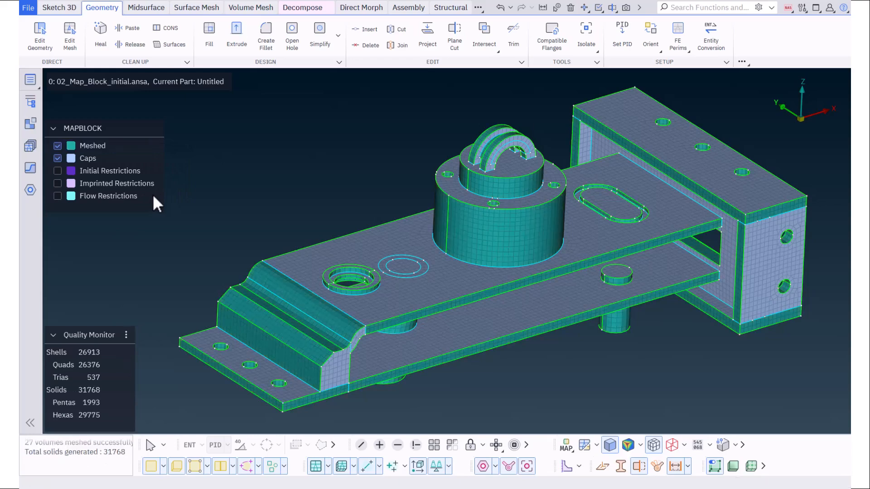
Hide the shell faces so only the solid mesh is displayed, and colour the model by PID
click(152, 465)
click(566, 445)
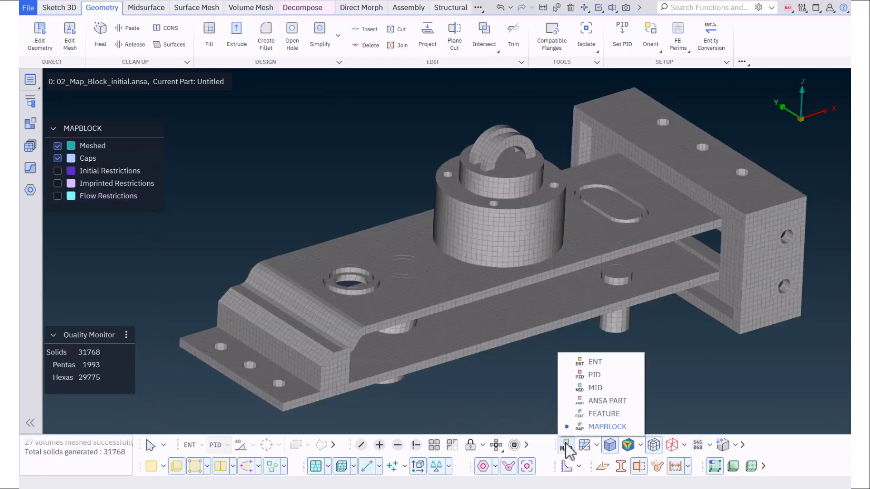
click(602, 376)
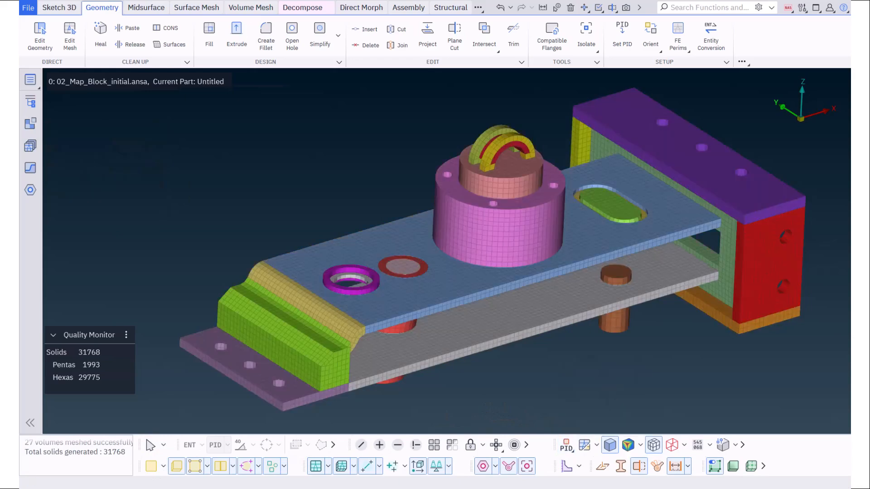